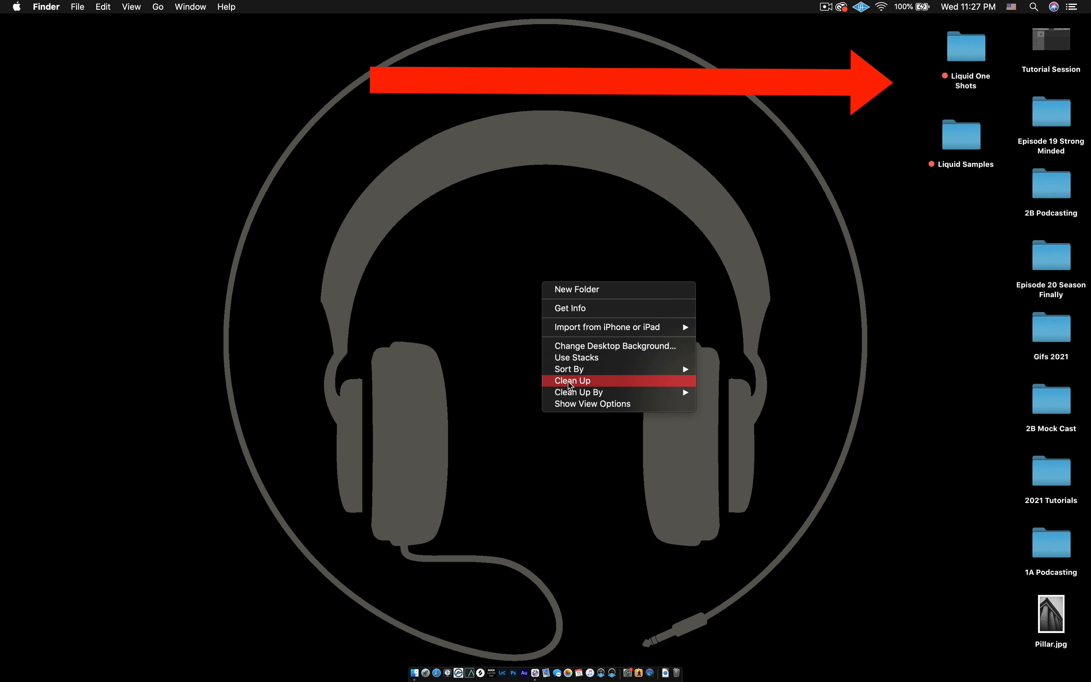
# Step: Clean up the desktop icons and open the Liquid One Shots folder in an enlarged window along the screen's right side
pyautogui.click(570, 382)
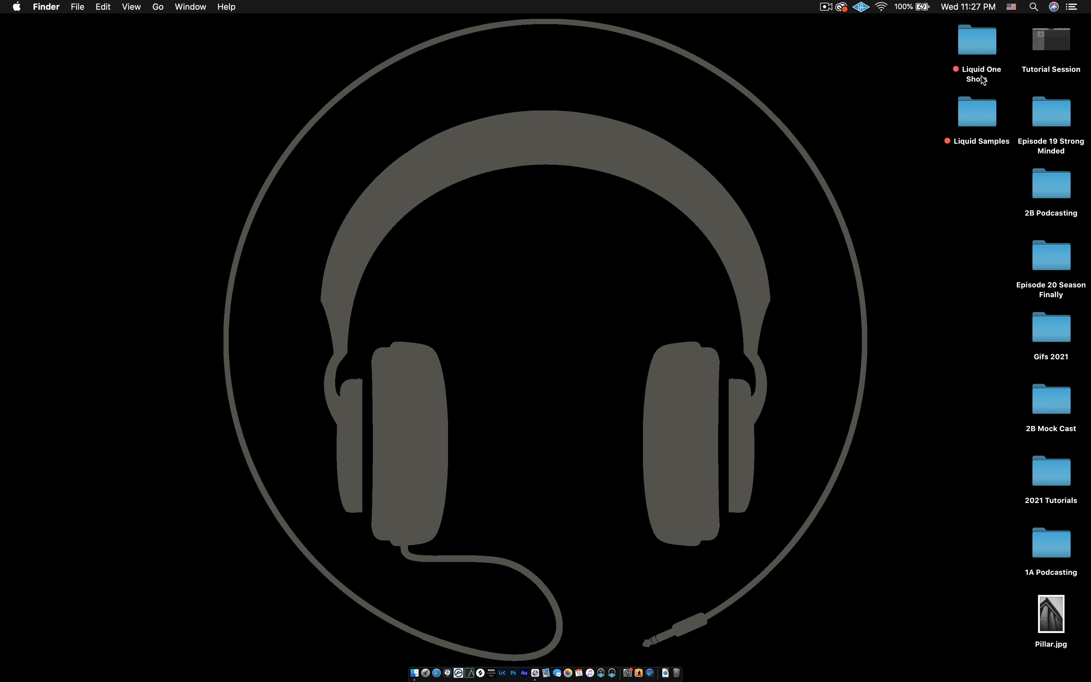
pyautogui.doubleClick(976, 45)
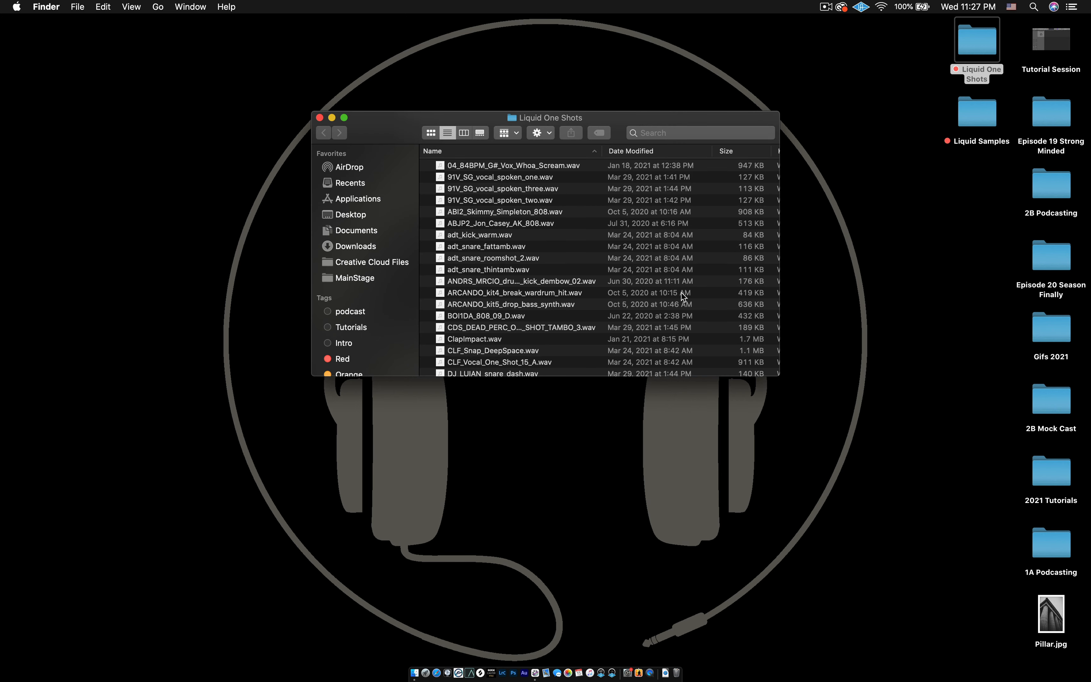
pyautogui.moveTo(643, 122); pyautogui.dragTo(861, 26)
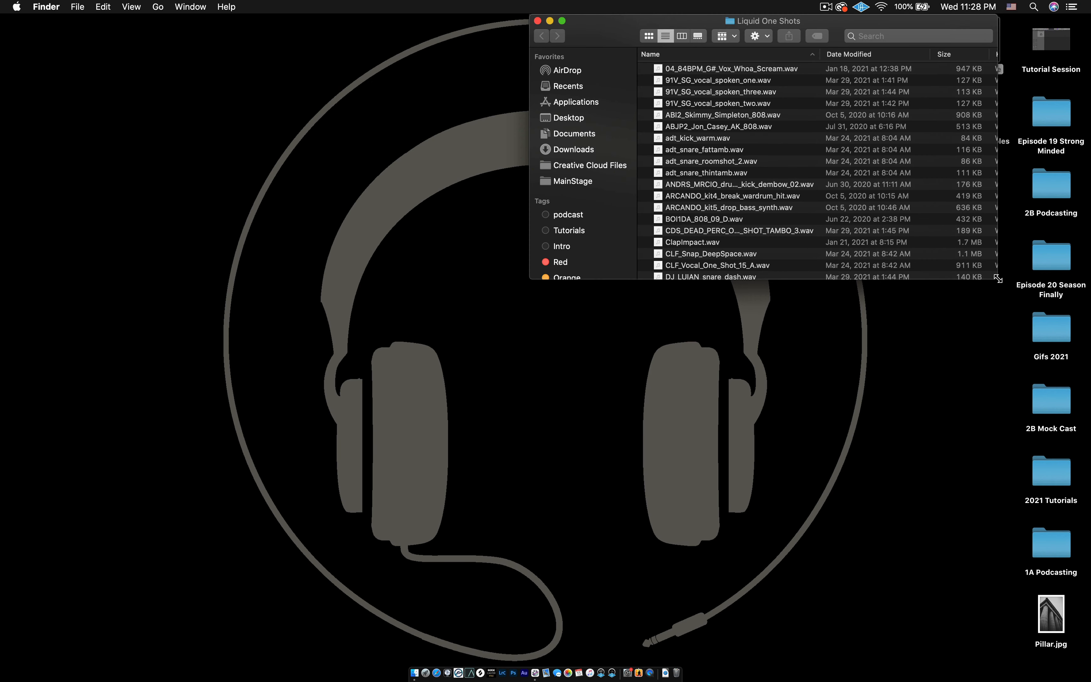
pyautogui.moveTo(998, 279); pyautogui.dragTo(1029, 636)
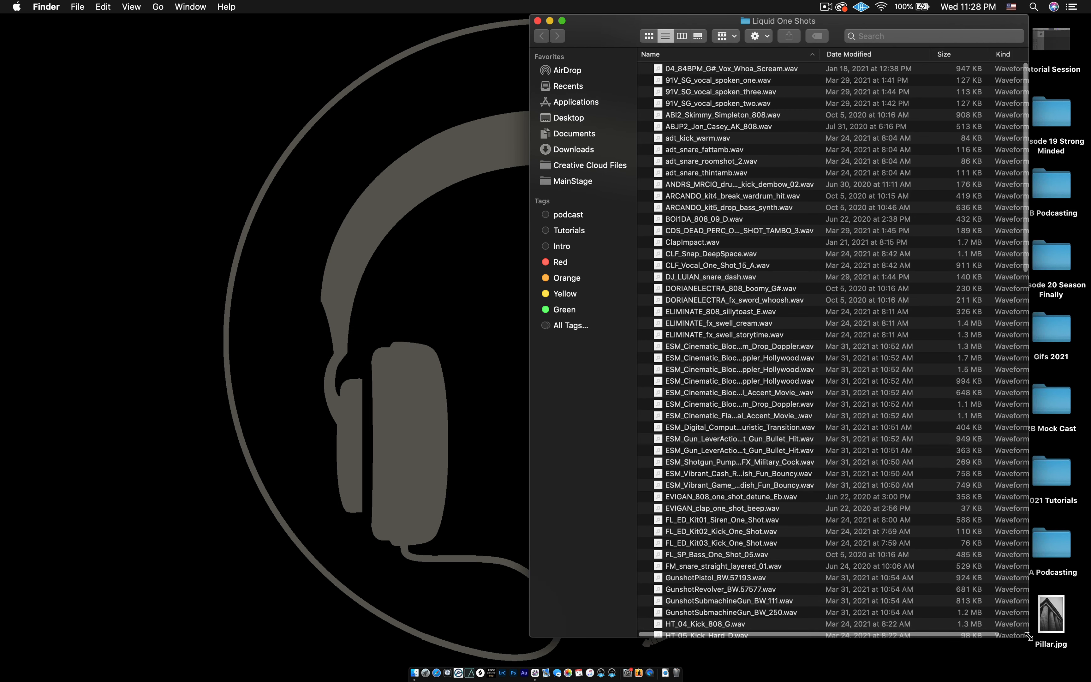
pyautogui.moveTo(600, 36); pyautogui.dragTo(660, 24)
pyautogui.scroll(-10, 822, 307)
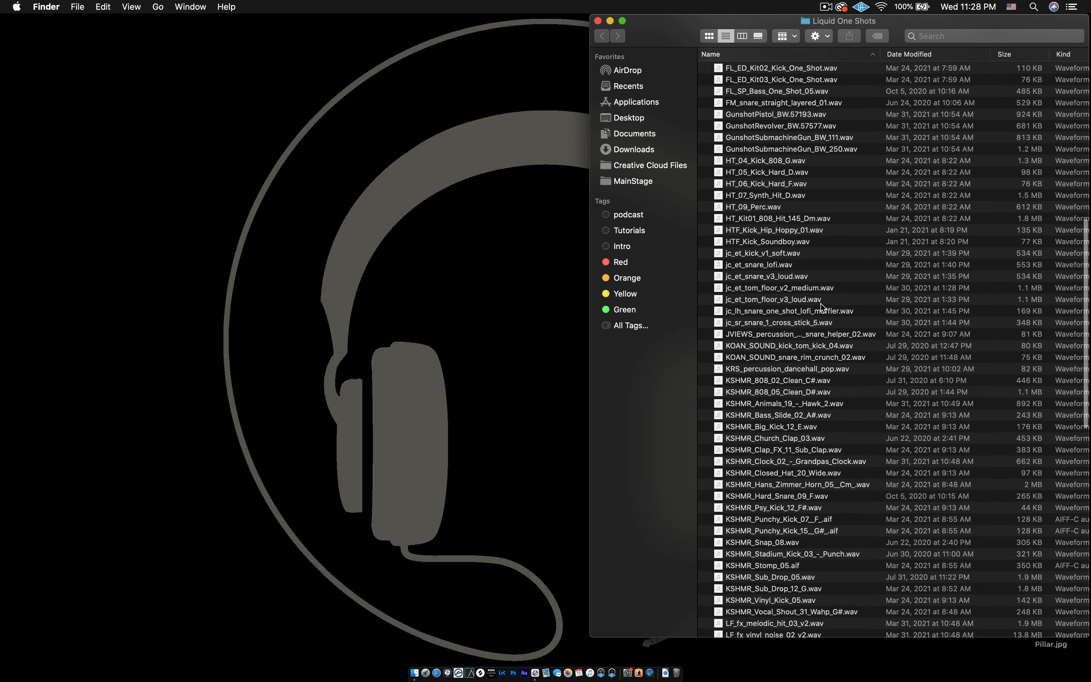
pyautogui.scroll(10, 821, 307)
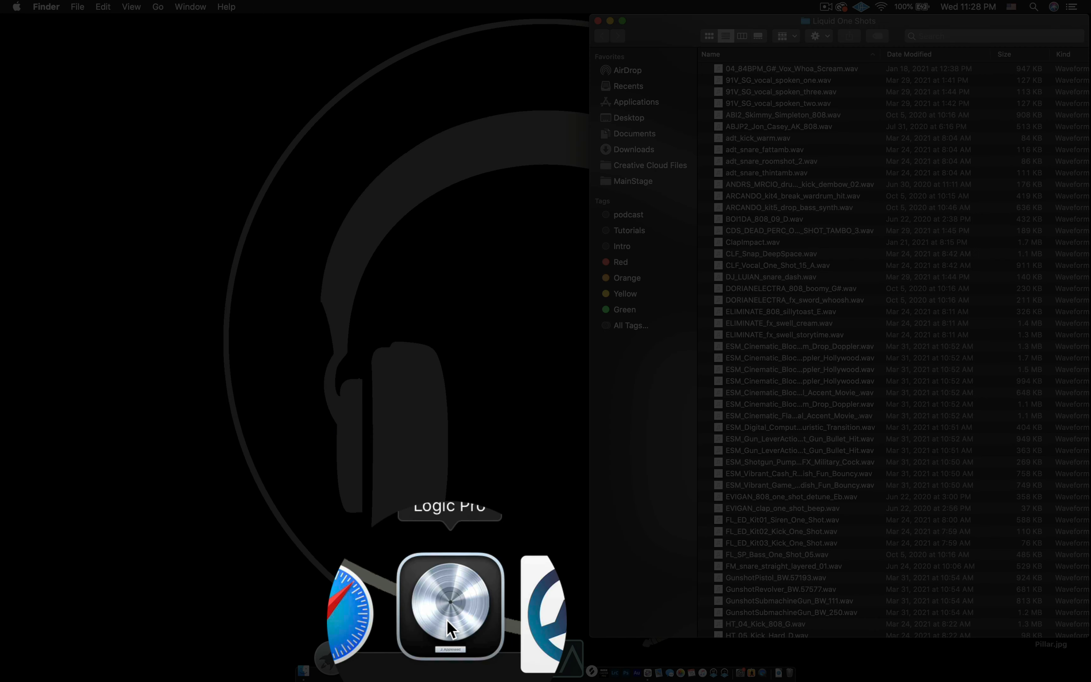
# Step: Switch to Logic Pro, start a new project with one Default Patch software instrument track, and close the Musical Typing window
pyautogui.click(448, 626)
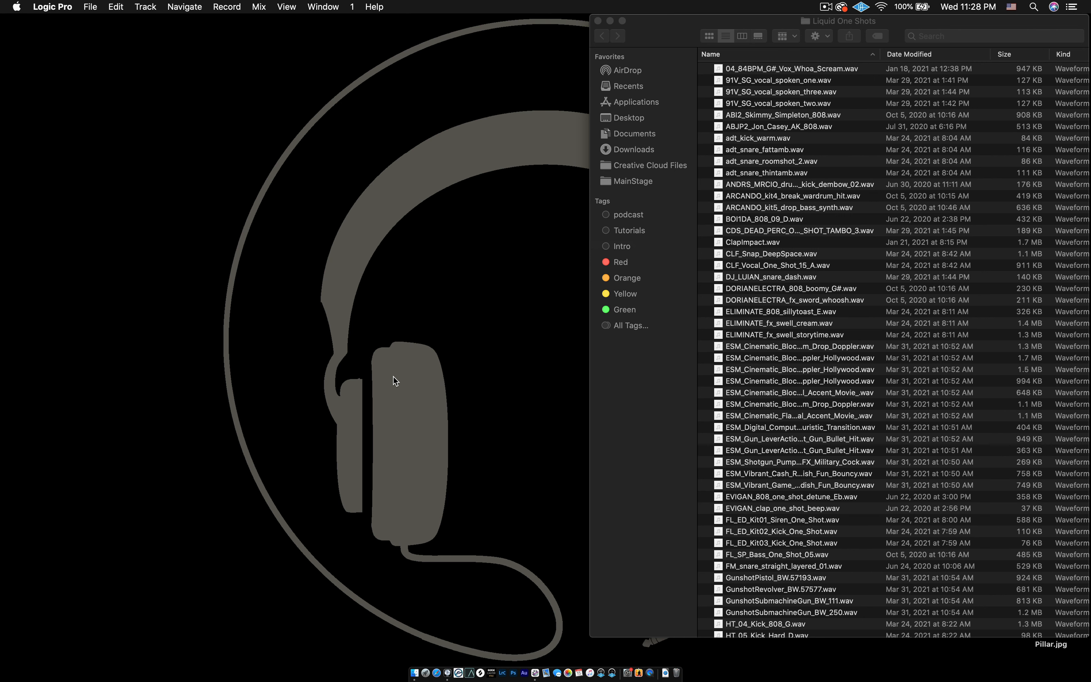
pyautogui.press('shift+super+n')
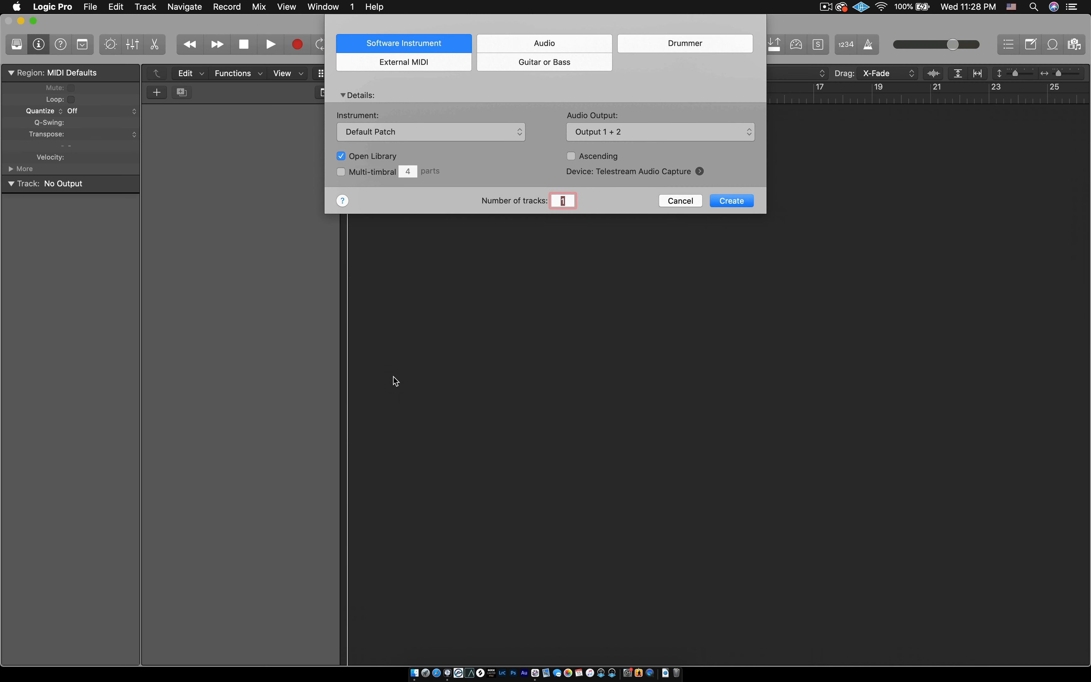
pyautogui.click(571, 47)
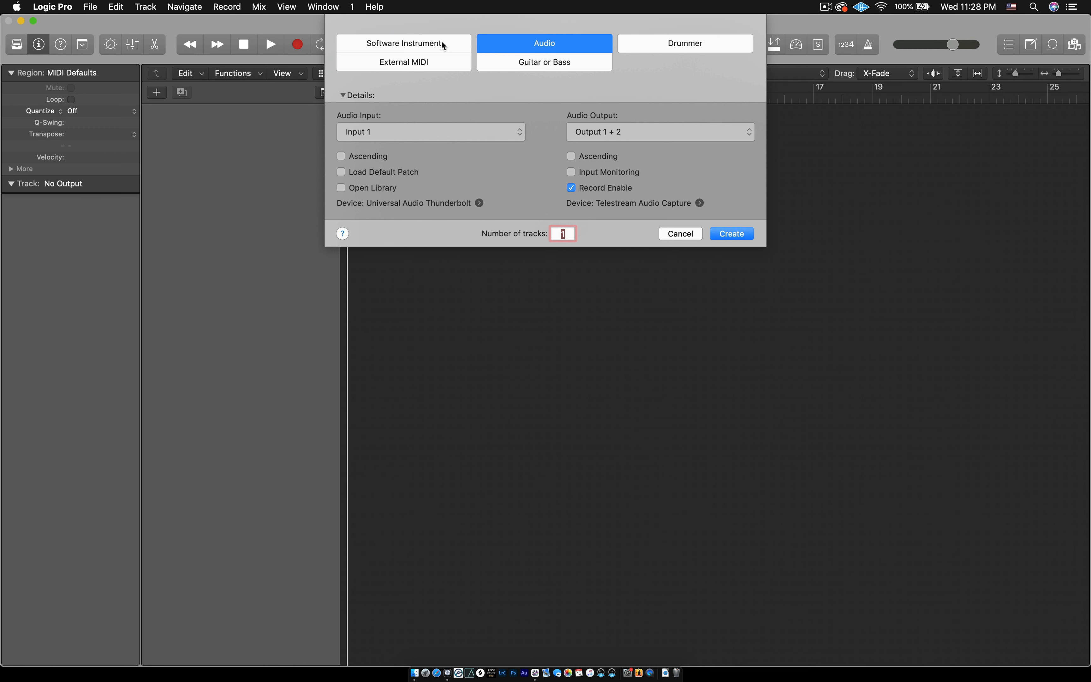
pyautogui.click(441, 41)
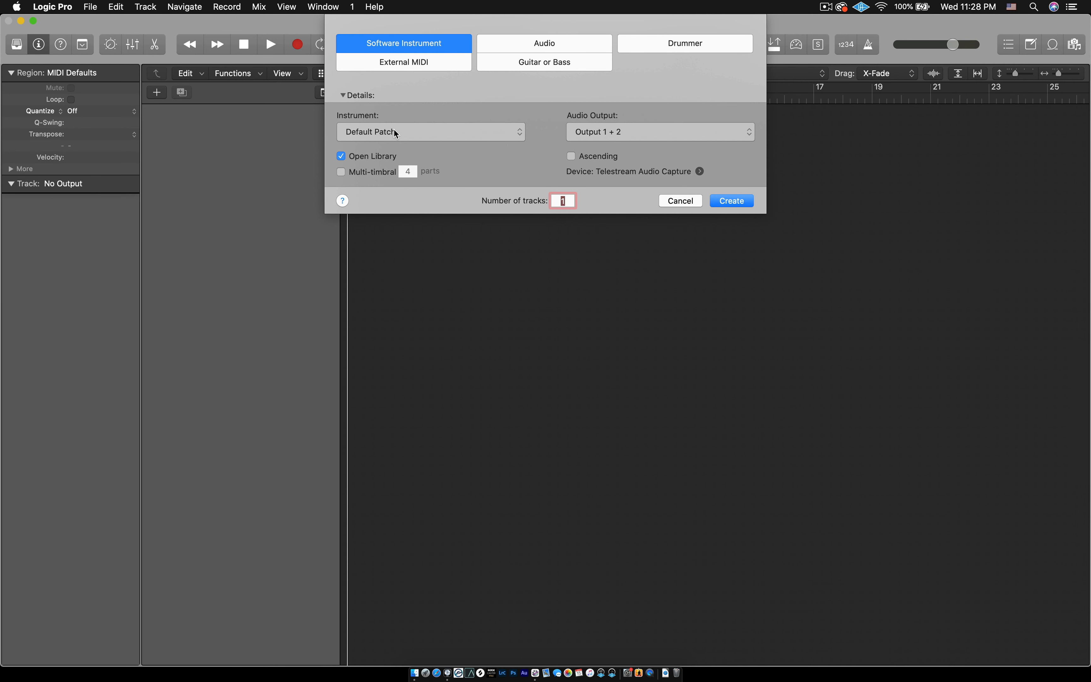
pyautogui.click(395, 133)
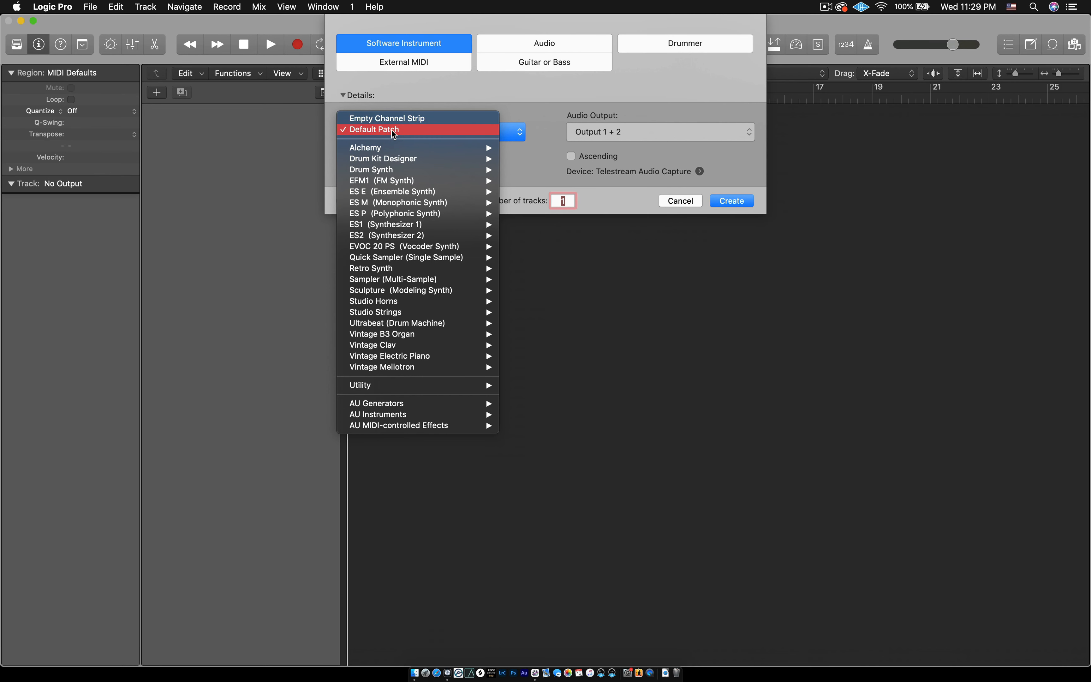
pyautogui.click(394, 132)
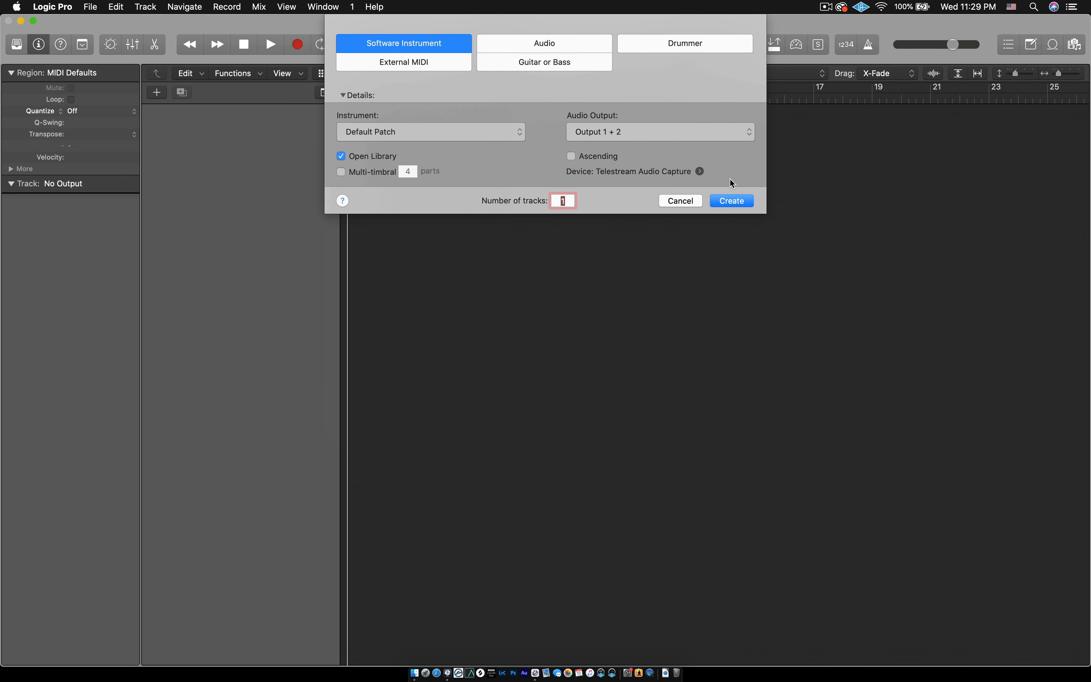
pyautogui.click(746, 203)
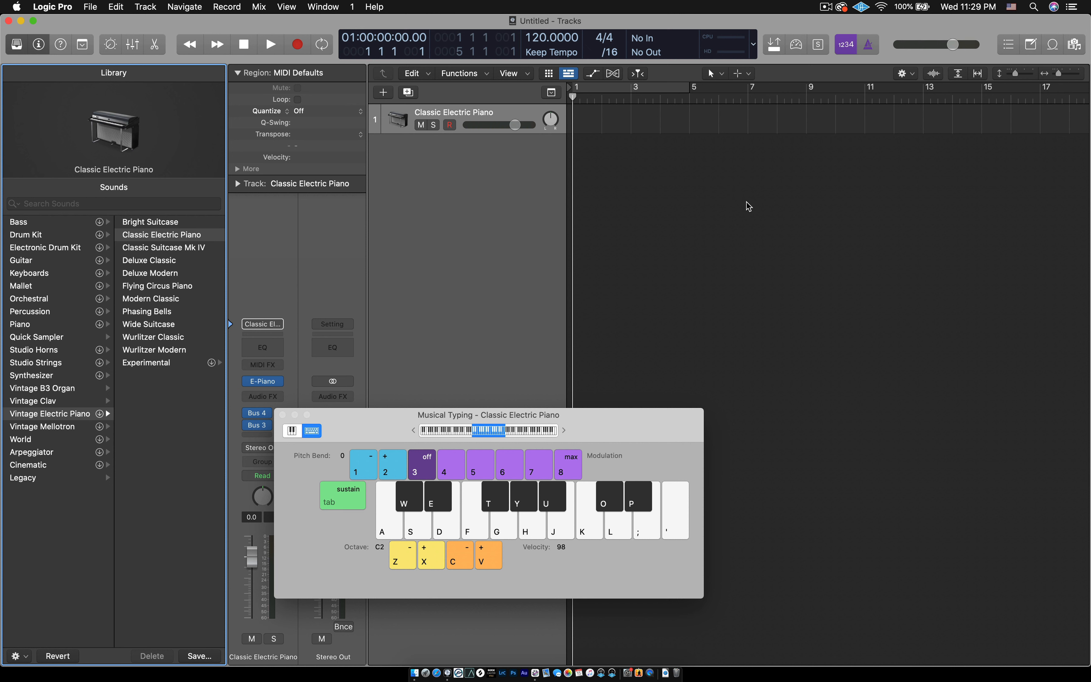
pyautogui.click(283, 415)
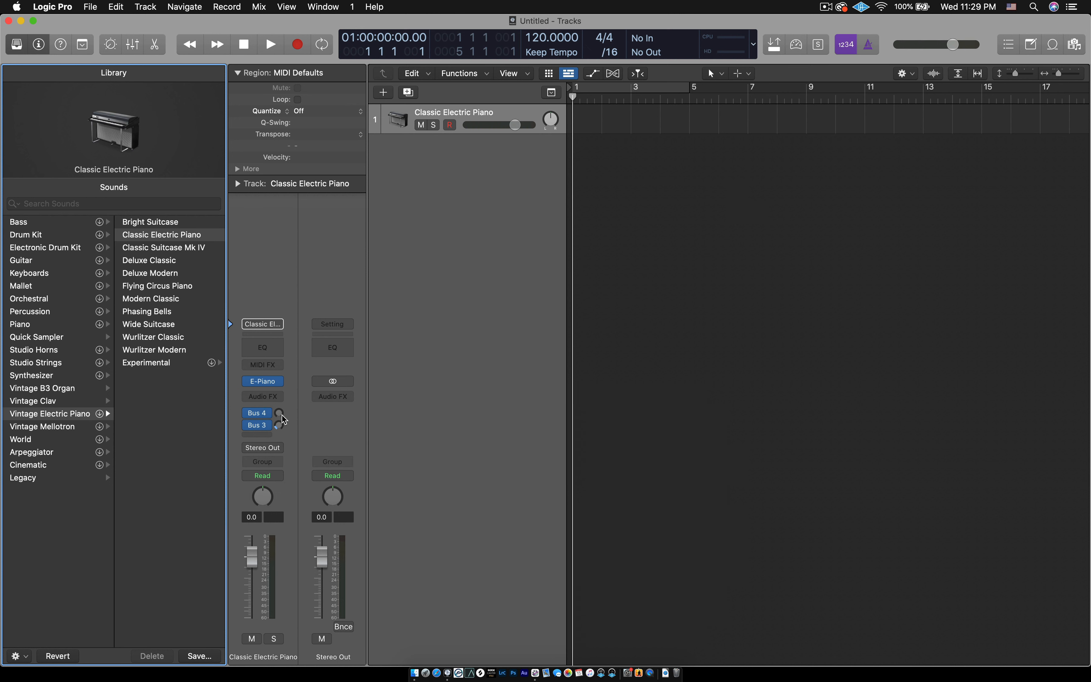
pyautogui.click(468, 287)
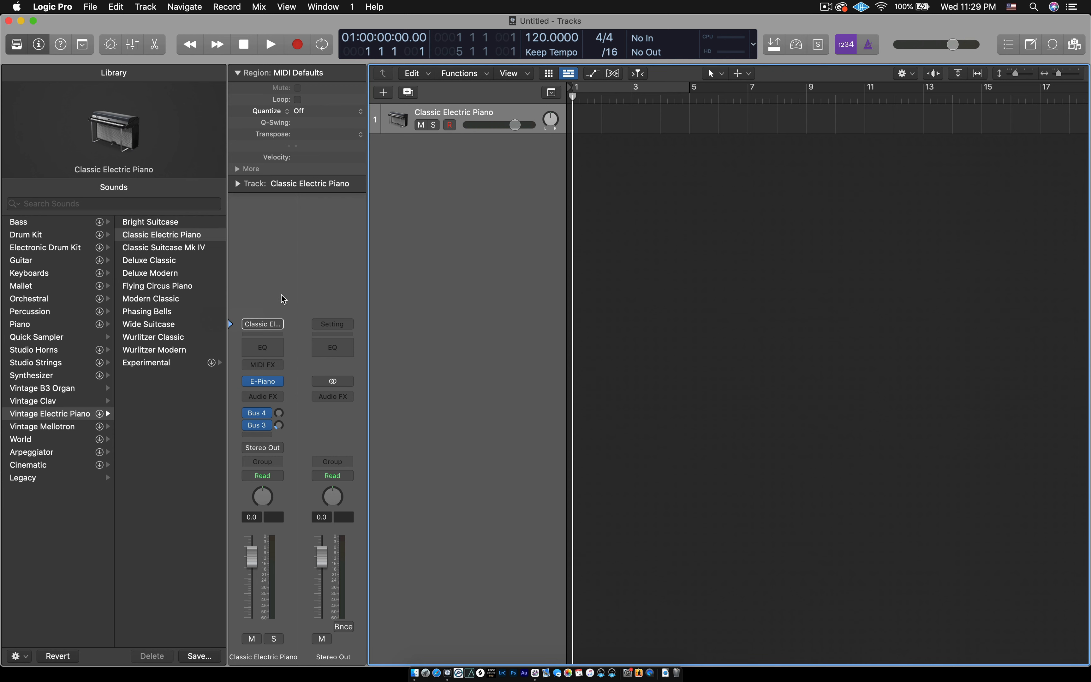
# Step: Replace the Vintage Electric Piano instrument on the track with Drum Machine Designer
pyautogui.moveTo(248, 382)
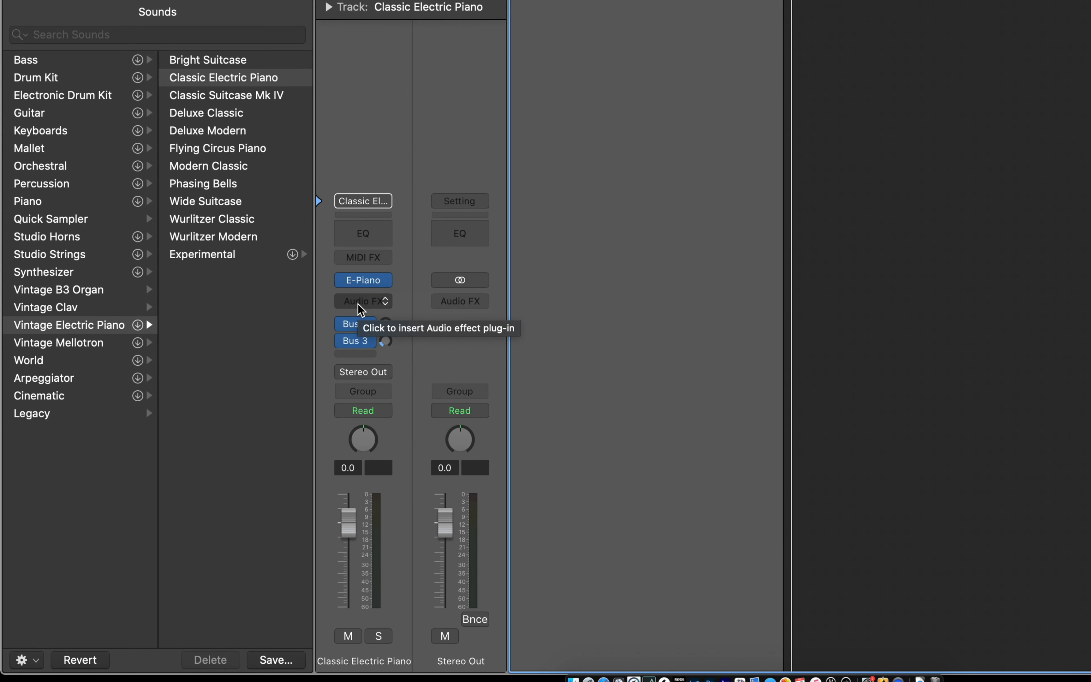
pyautogui.moveTo(361, 283)
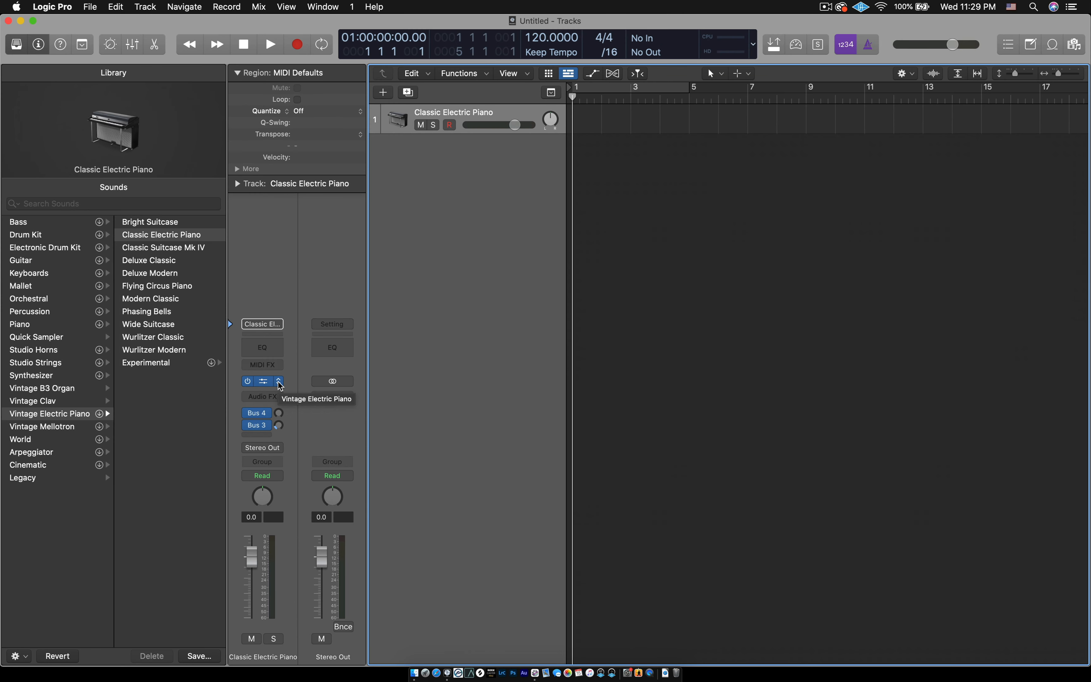
pyautogui.click(280, 382)
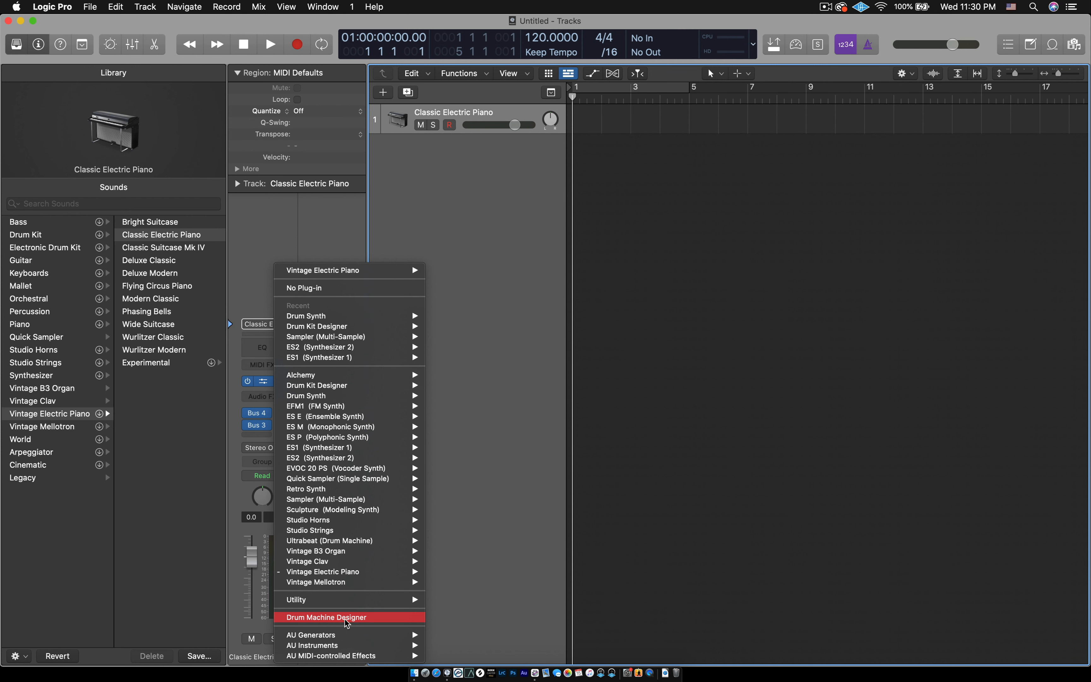
pyautogui.click(352, 623)
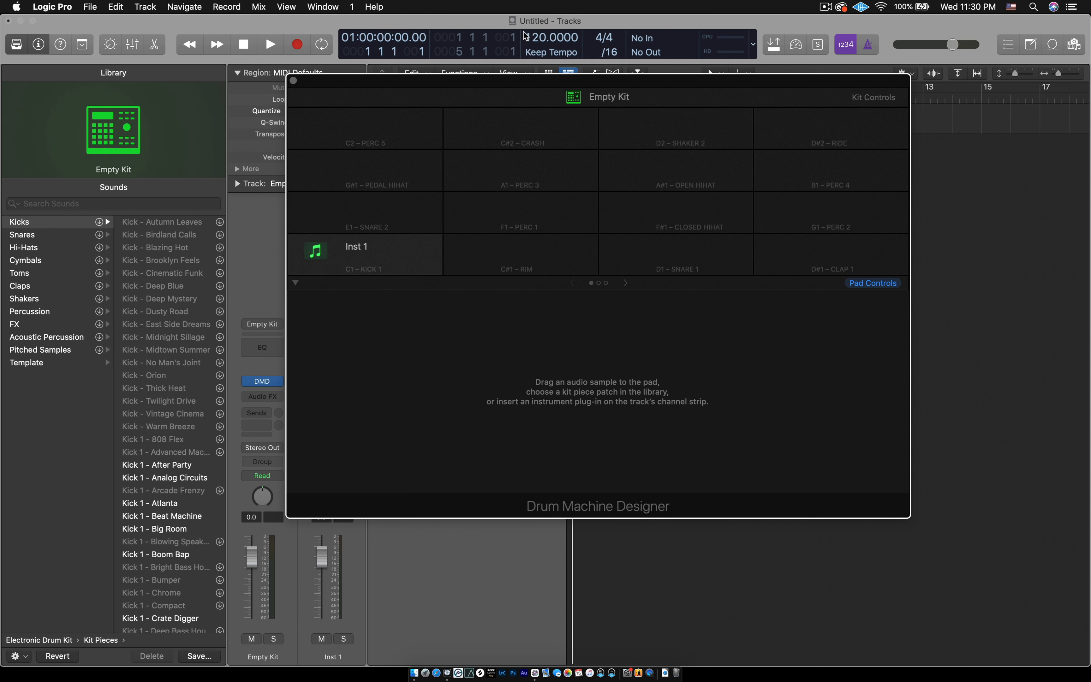
# Step: Minimize the project window and place a narrowed Drum Machine Designer window beside the Liquid One Shots folder without overlap
pyautogui.moveTo(502, 82)
pyautogui.mouseDown()
pyautogui.moveTo(533, 79)
pyautogui.moveTo(502, 70)
pyautogui.mouseUp()
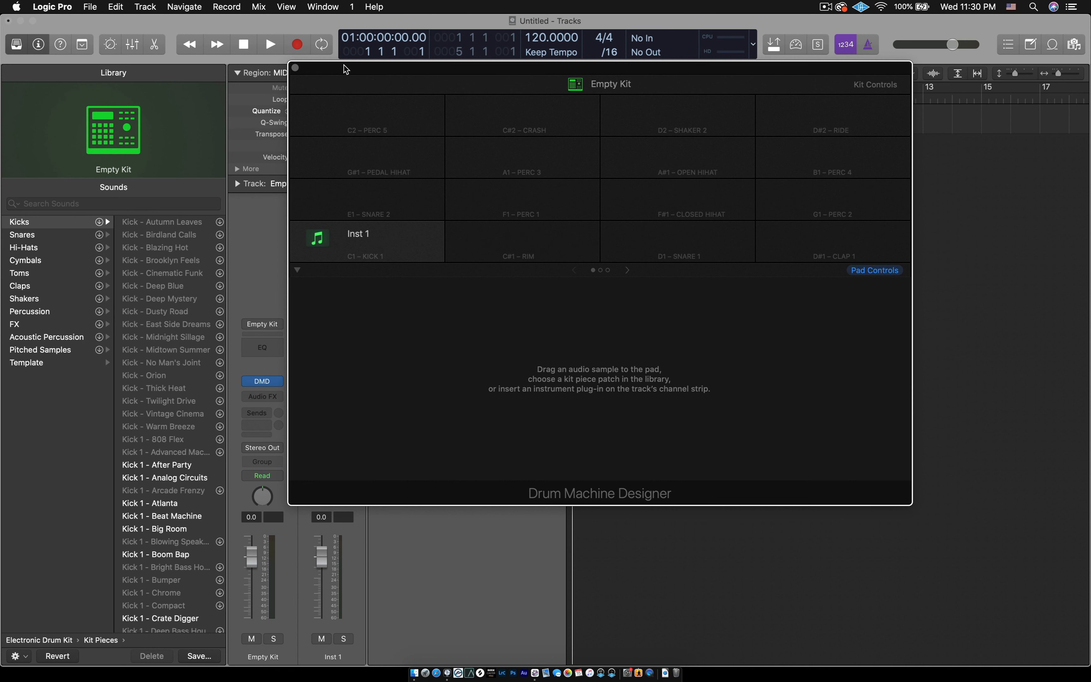
pyautogui.moveTo(345, 67); pyautogui.dragTo(229, 62)
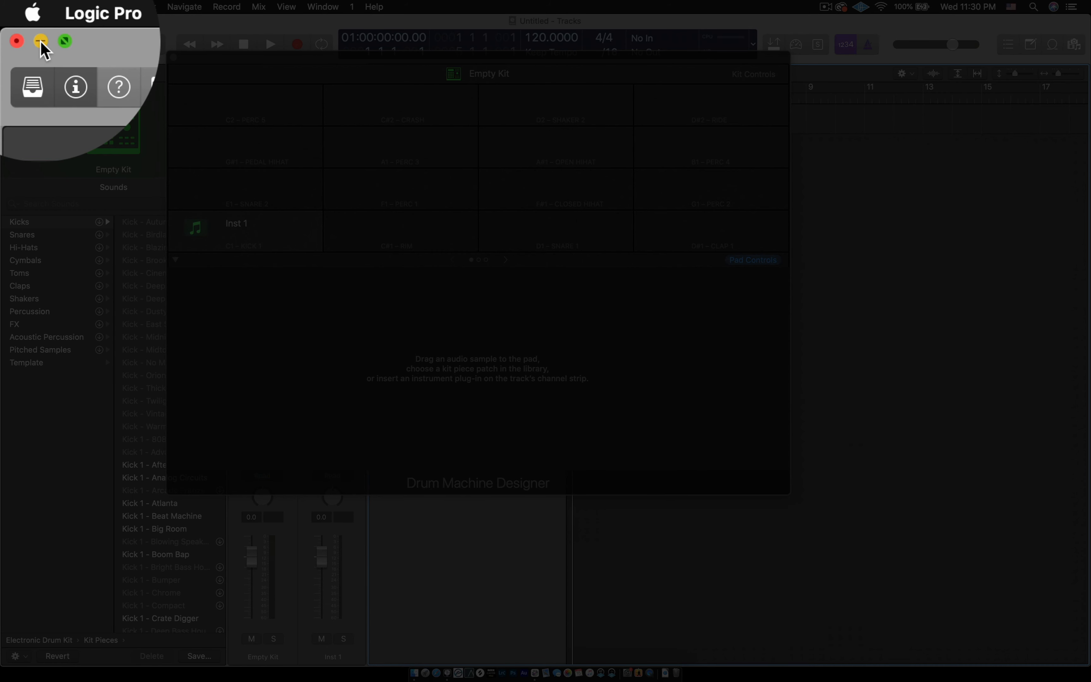
pyautogui.click(20, 21)
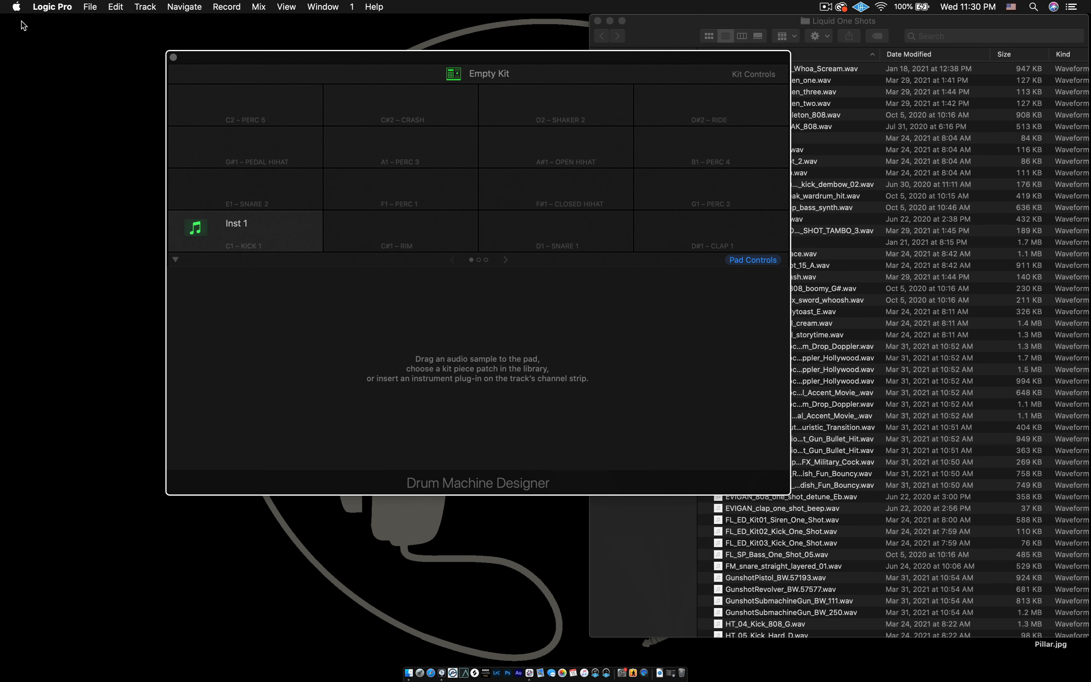
pyautogui.moveTo(287, 56); pyautogui.dragTo(119, 23)
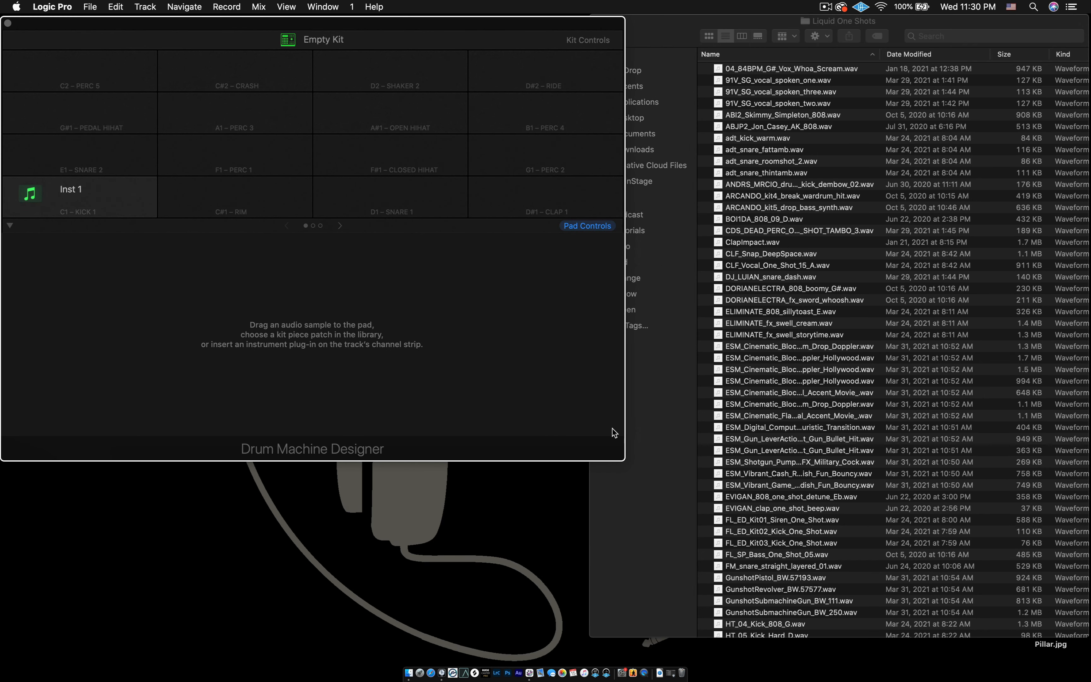
pyautogui.moveTo(624, 460); pyautogui.dragTo(584, 462)
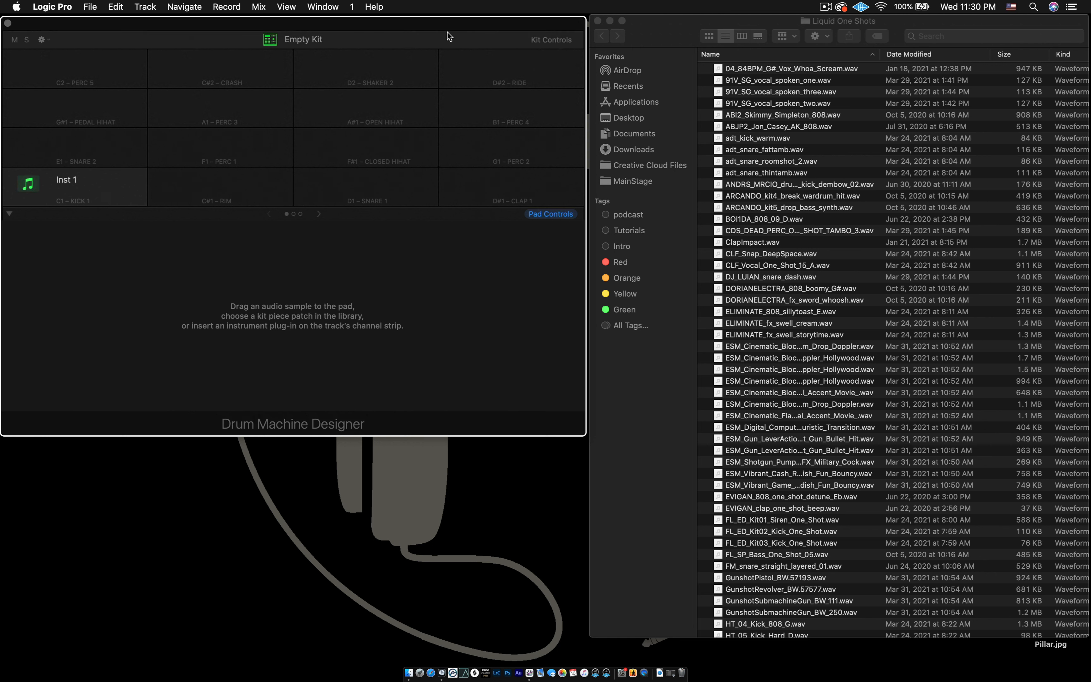
pyautogui.click(657, 27)
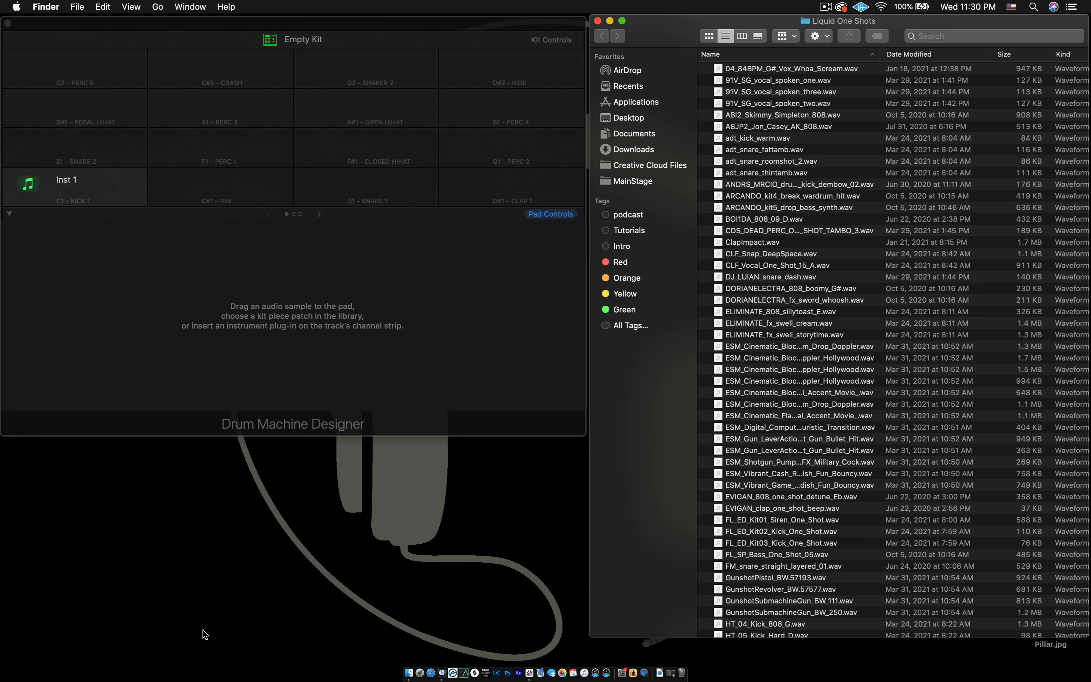
pyautogui.moveTo(552, 27); pyautogui.dragTo(559, 258)
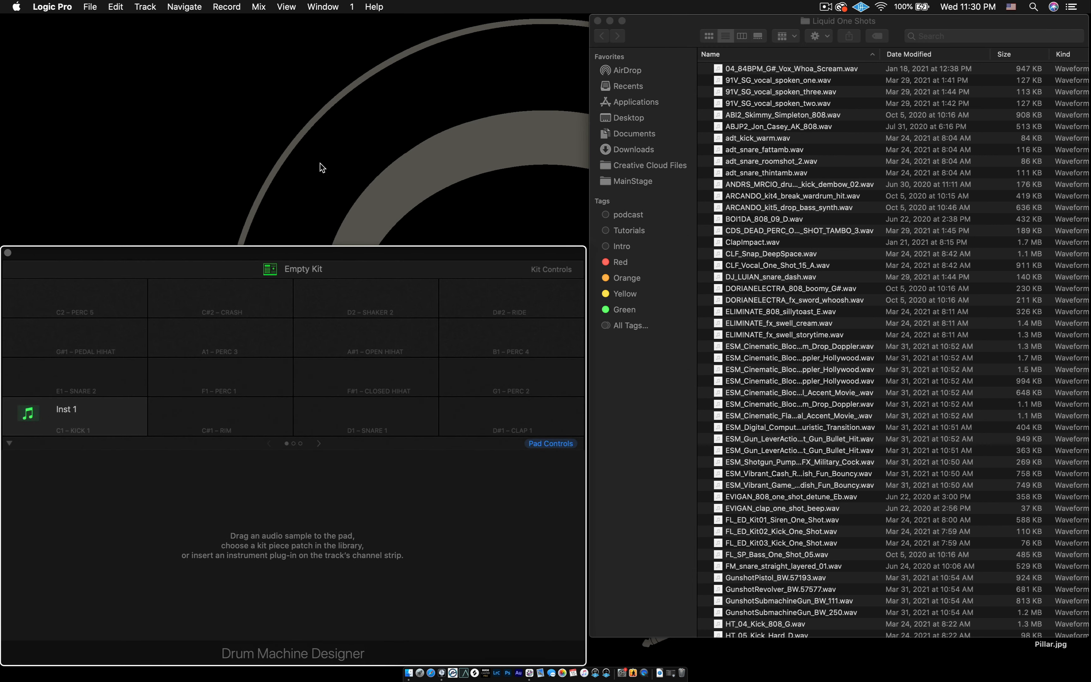
pyautogui.moveTo(429, 256); pyautogui.dragTo(413, 25)
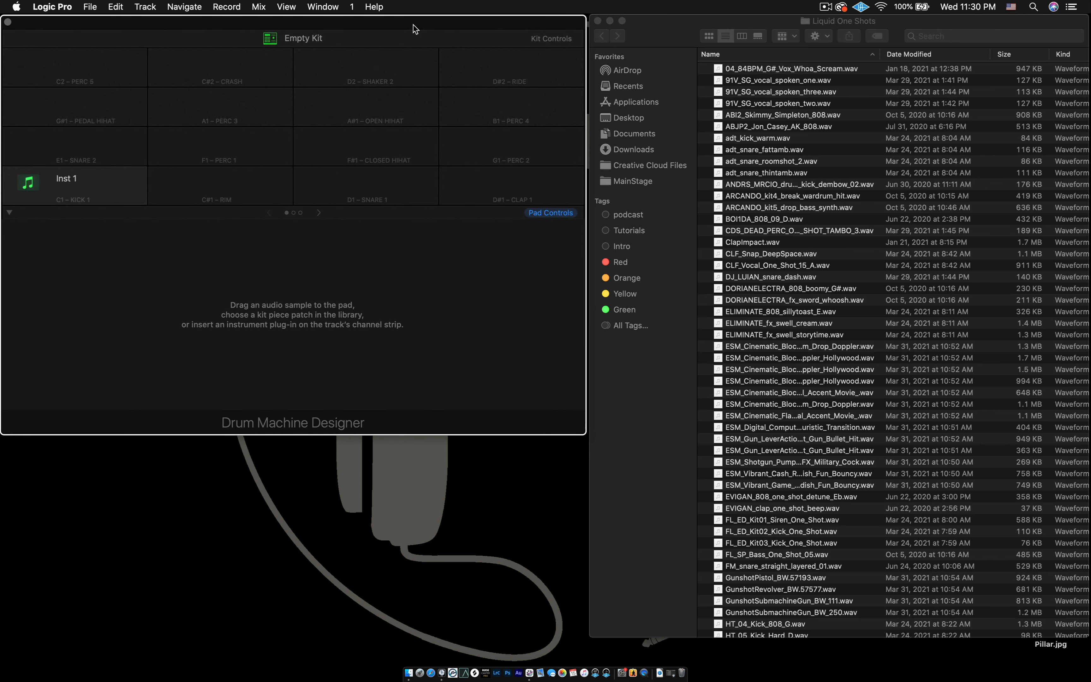
# Step: Page through the three banks of empty Drum Machine Designer pads and return to the first bank
pyautogui.scroll(2, 905, 182)
pyautogui.click(319, 213)
pyautogui.click(320, 213)
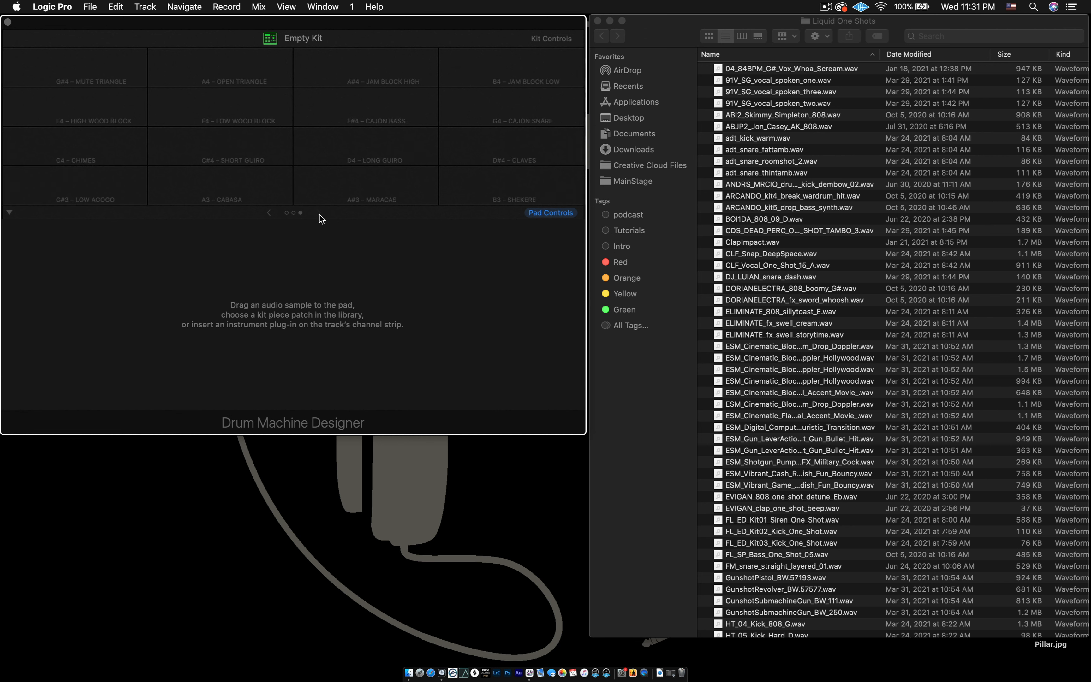
pyautogui.click(269, 213)
pyautogui.click(268, 213)
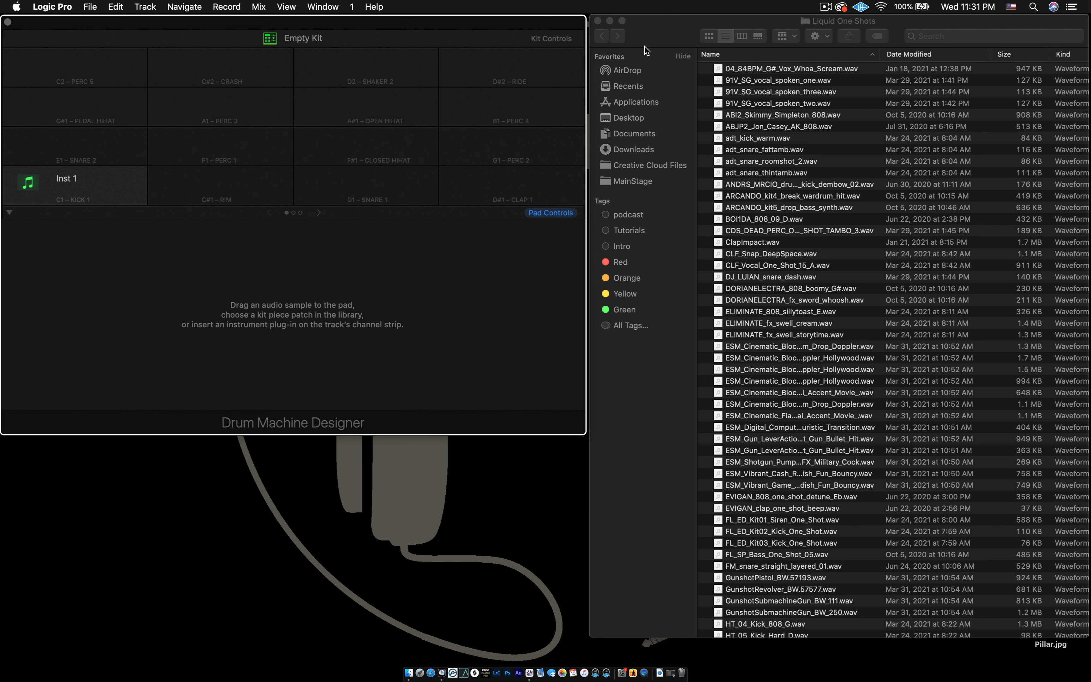
pyautogui.click(654, 34)
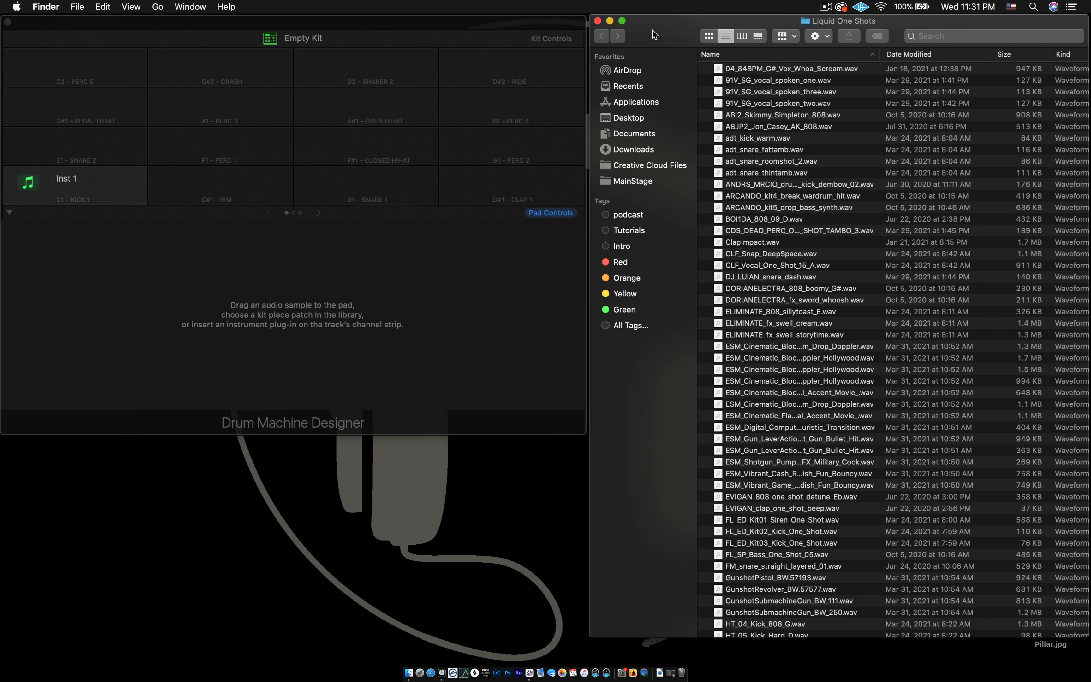
pyautogui.click(293, 213)
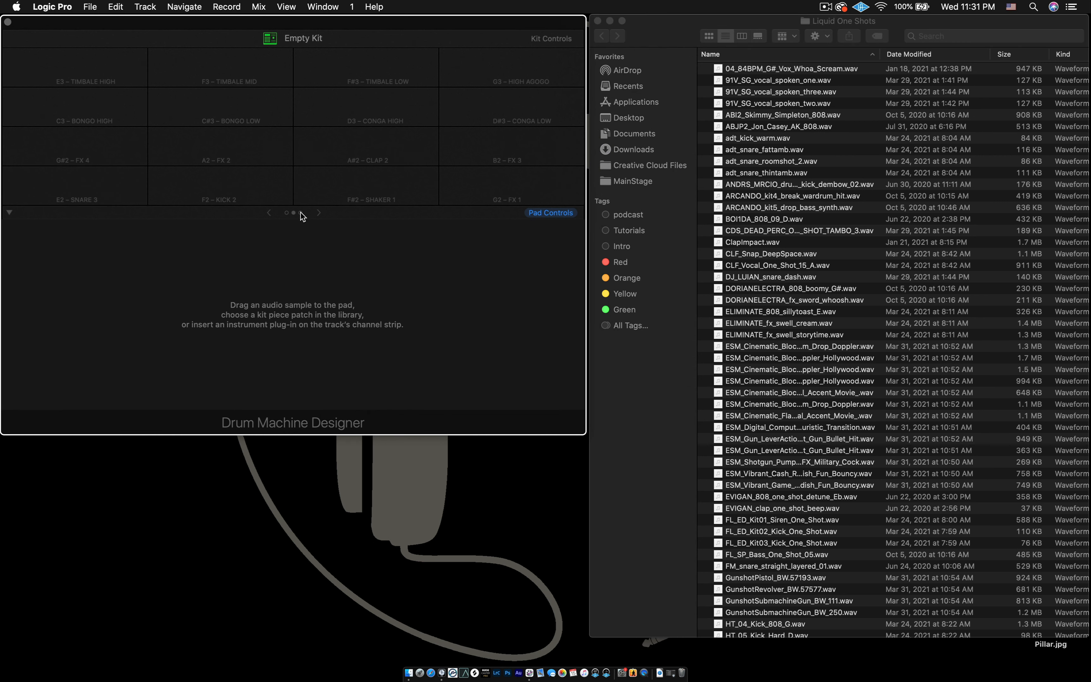
pyautogui.click(301, 212)
pyautogui.click(287, 212)
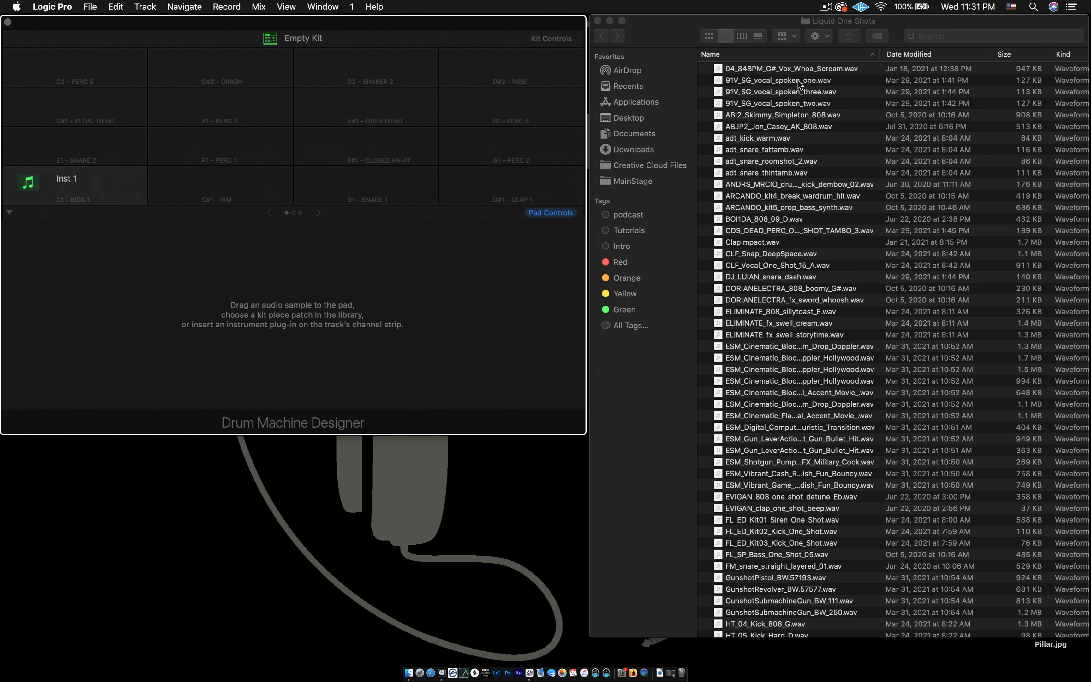
# Step: Switch to the Liquid One Shots folder, preview 04_84BPM_G#_Vox_Whoa_Scream.wav with Quick Look and close the preview
pyautogui.click(754, 93)
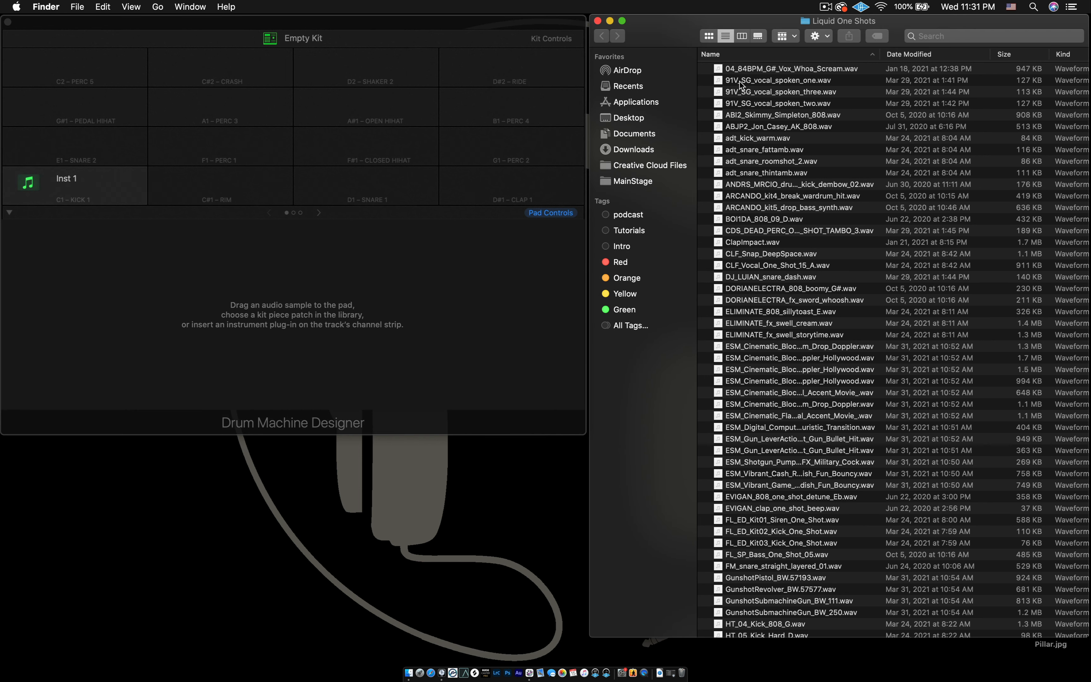
pyautogui.click(757, 94)
pyautogui.scroll(1, 757, 94)
pyautogui.scroll(-1, 758, 94)
pyautogui.click(744, 70)
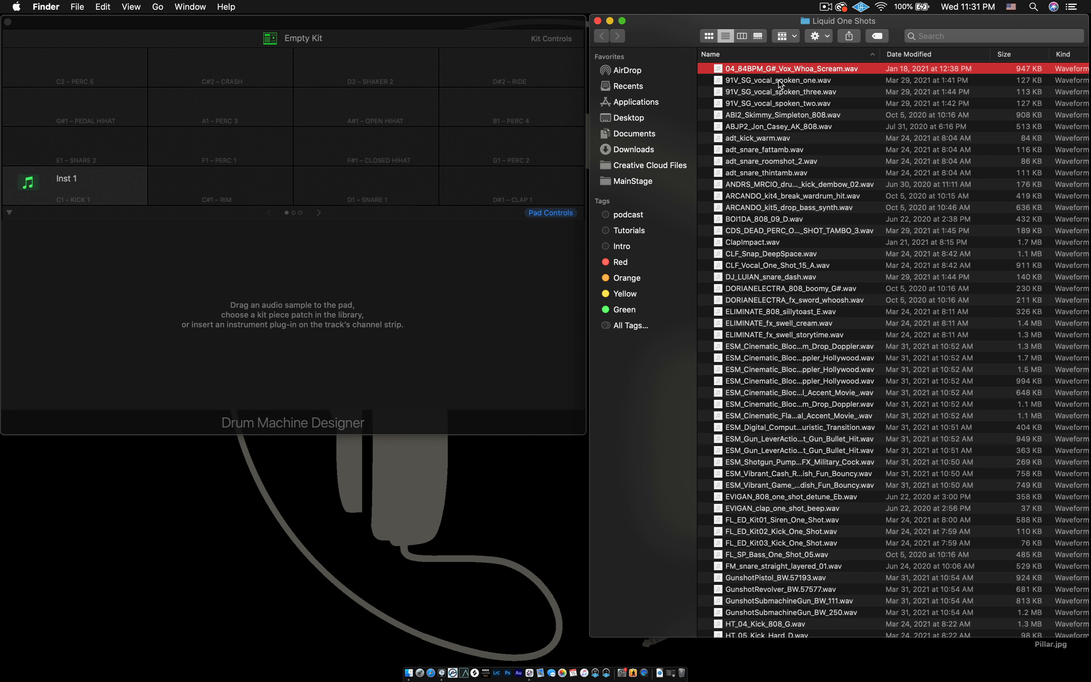
pyautogui.click(761, 84)
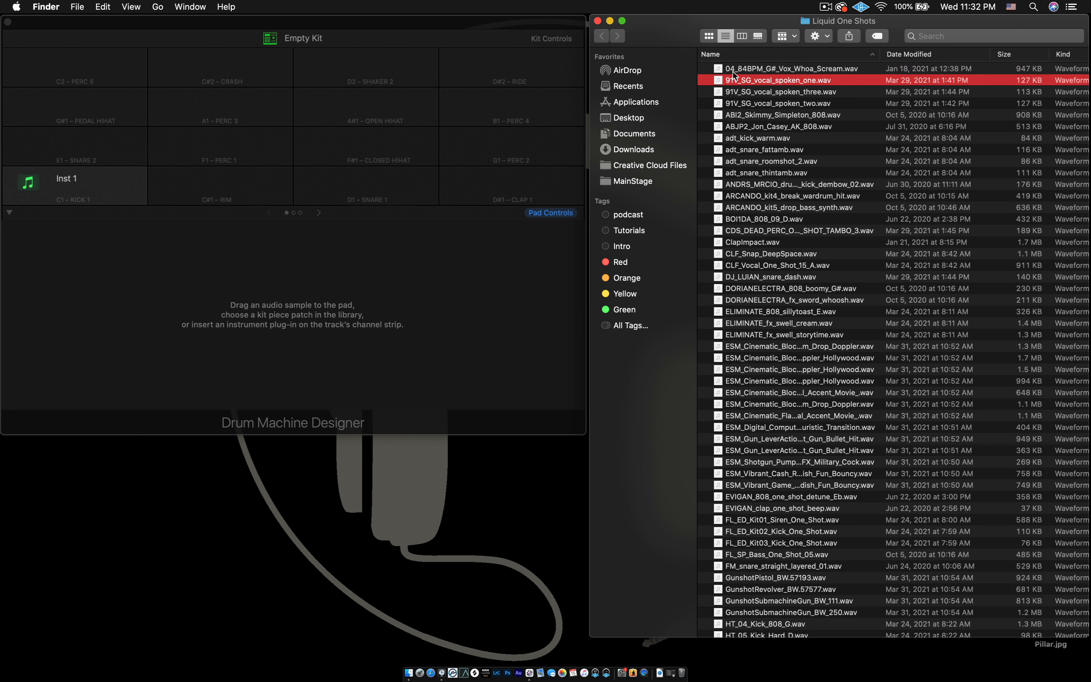
pyautogui.click(755, 71)
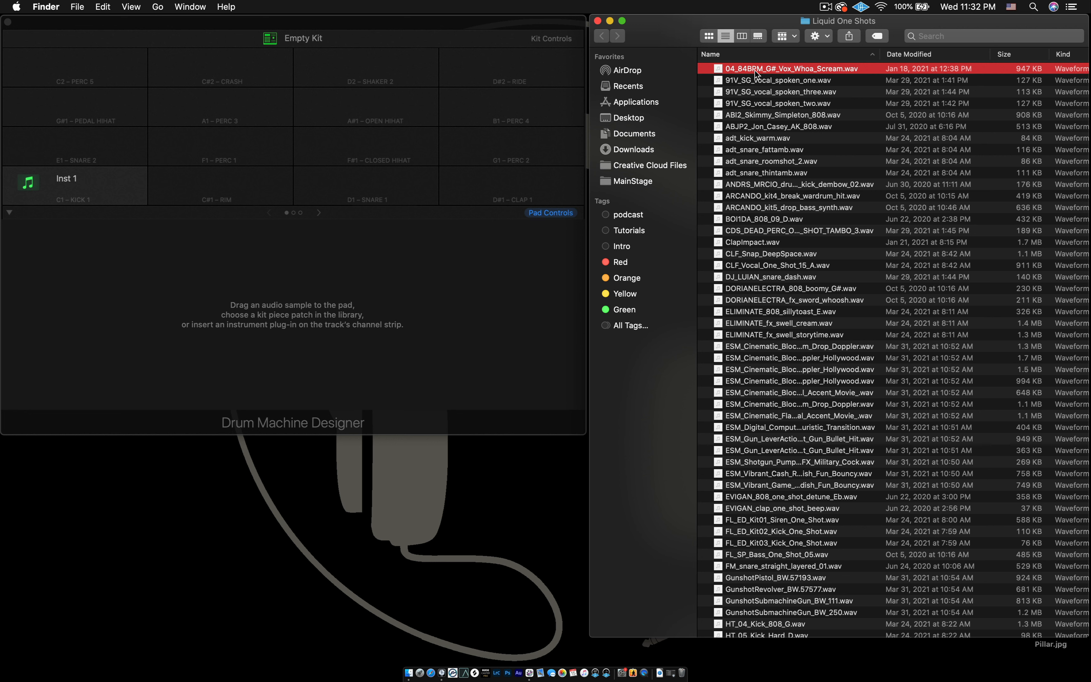
pyautogui.press('space')
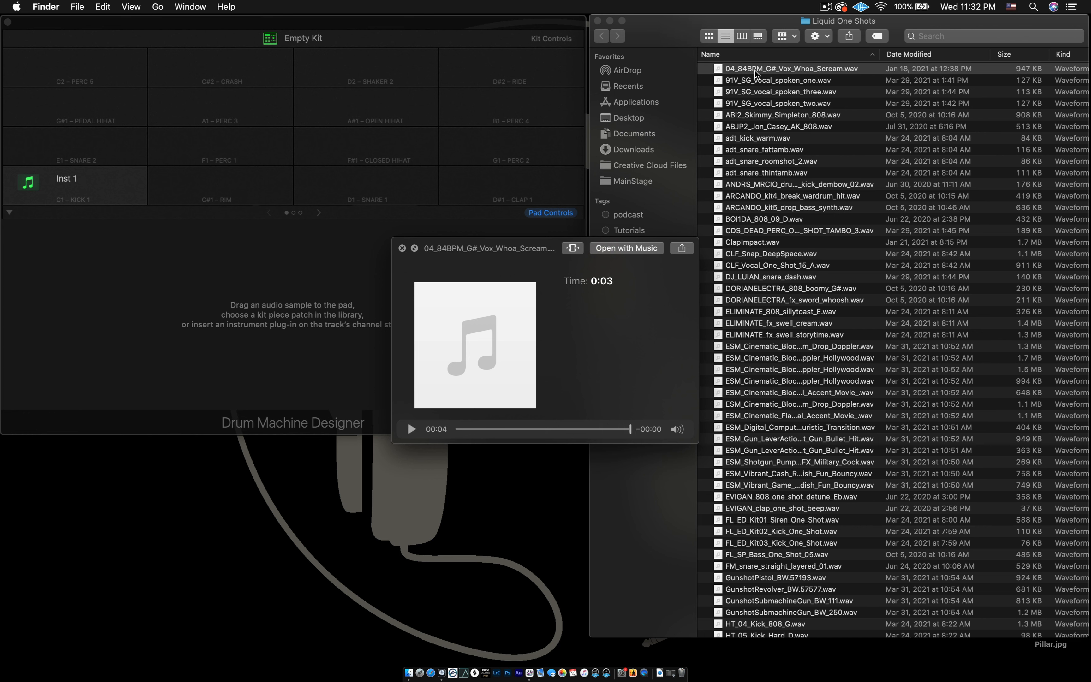
pyautogui.press('space')
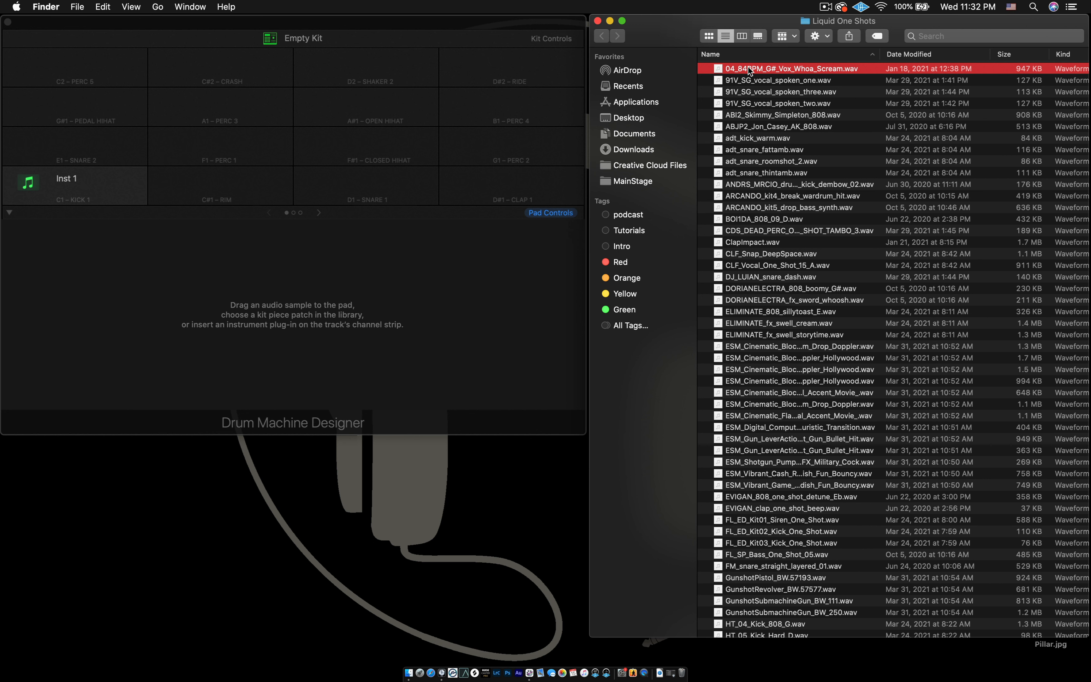
# Step: Load the first 16 samples, from 04_84BPM_G#_Vox_Whoa_Scream.wav through ClapImpact.wav, onto the first bank's pads starting at C1 – Kick 1
pyautogui.hotkey('shift', 'Down')
pyautogui.hotkey('shift', 'Down')
pyautogui.hotkey('shift', 'Down')
pyautogui.hotkey('shift', 'Down')
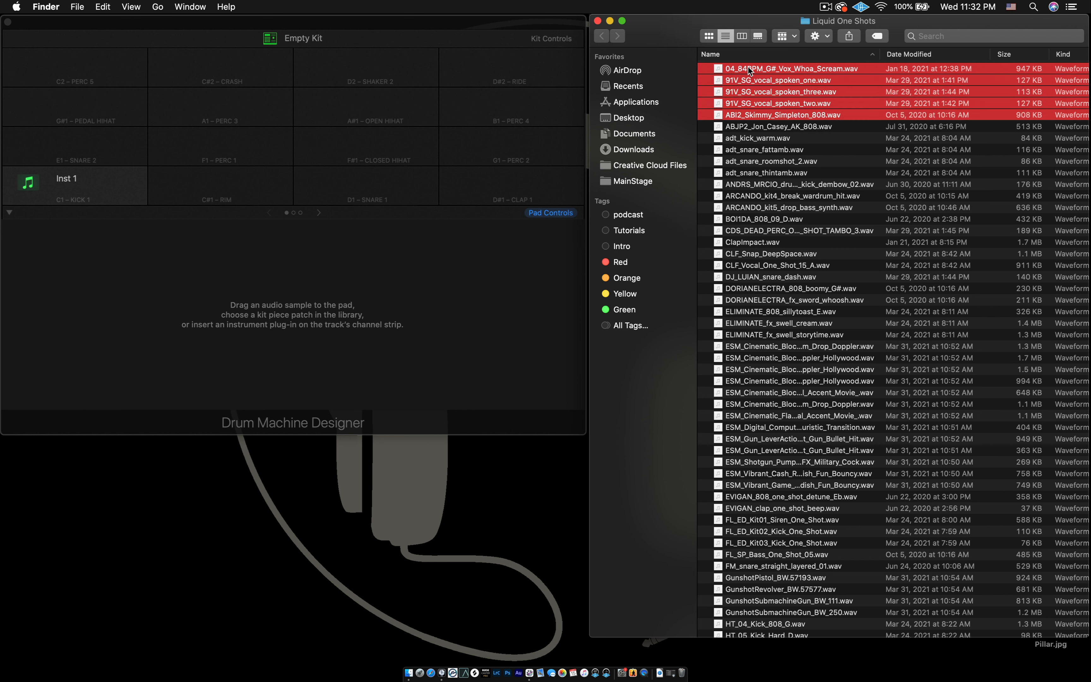
pyautogui.hotkey('shift', 'Down')
pyautogui.hotkey('shift', 'Down')
pyautogui.hotkey('shift', 'Down')
pyautogui.hotkey('shift', 'Down')
pyautogui.hotkey('shift', 'Down')
pyautogui.hotkey('shift', 'Down')
pyautogui.hotkey('shift', 'Down')
pyautogui.hotkey('shift', 'Down')
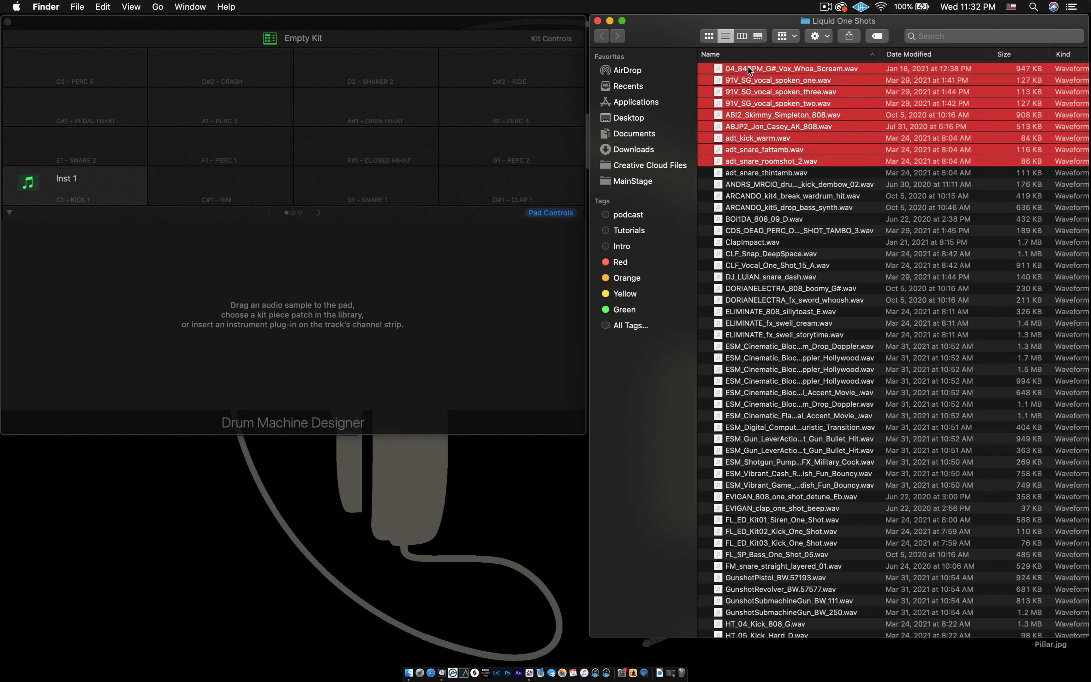
pyautogui.hotkey('shift', 'Down')
pyautogui.hotkey('shift', 'Down')
pyautogui.hotkey('shift', 'Down')
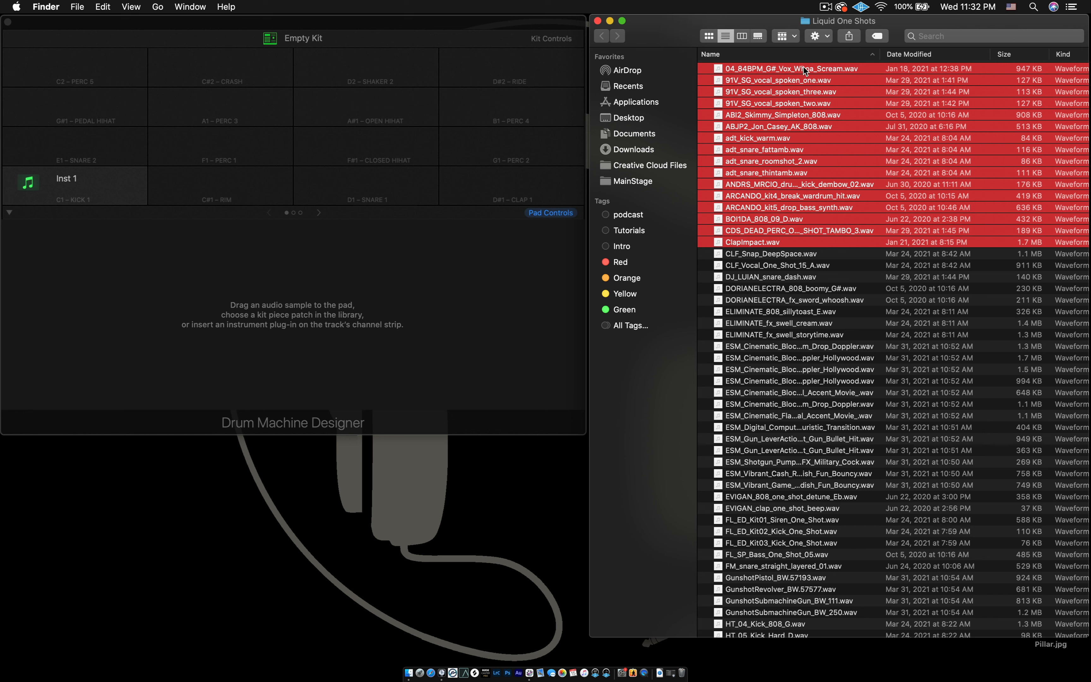
pyautogui.moveTo(805, 70); pyautogui.dragTo(65, 181)
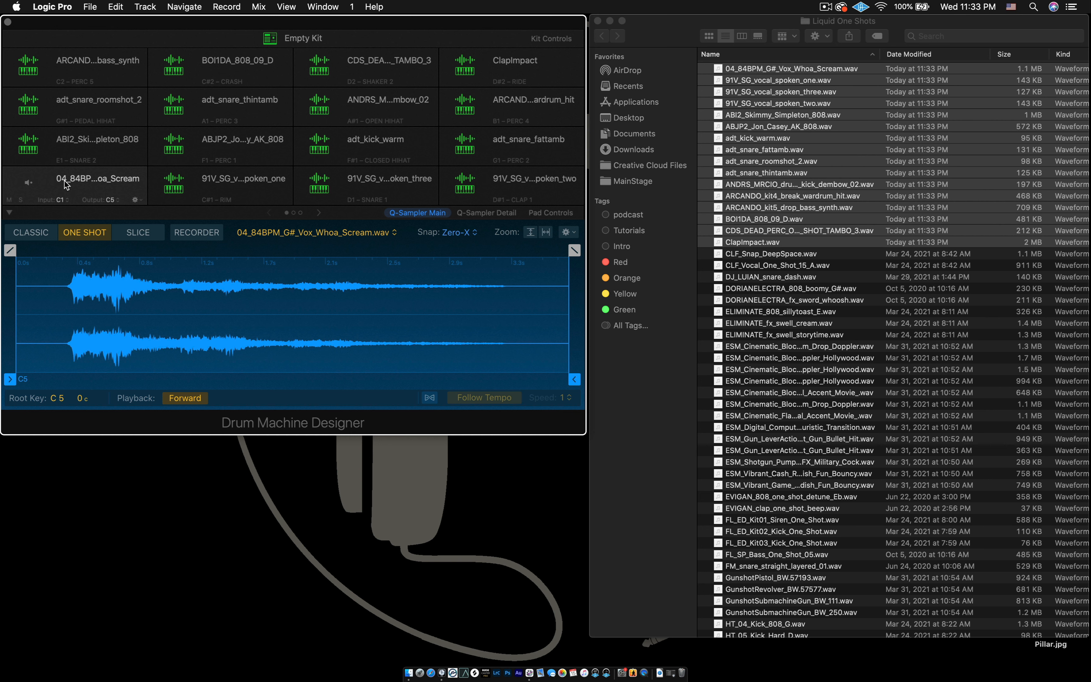
# Step: Audition the four pads in the first column of the first bank, plus the BOI1DA_808_09_D and adt_snare_thintamb pads
pyautogui.click(97, 62)
pyautogui.click(52, 150)
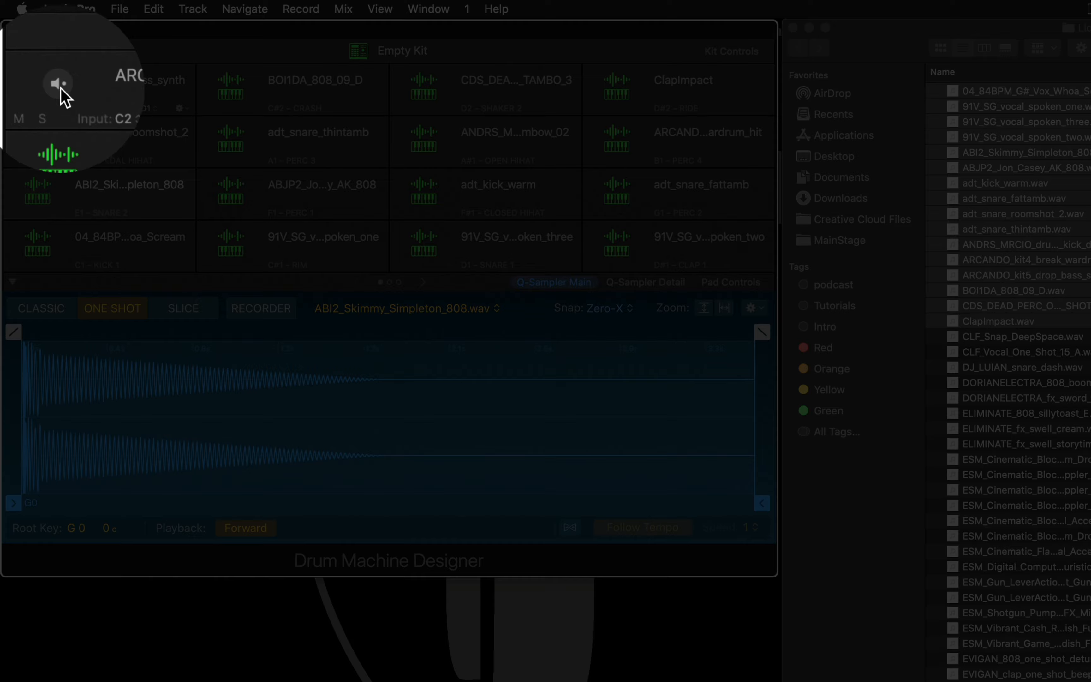
pyautogui.click(39, 89)
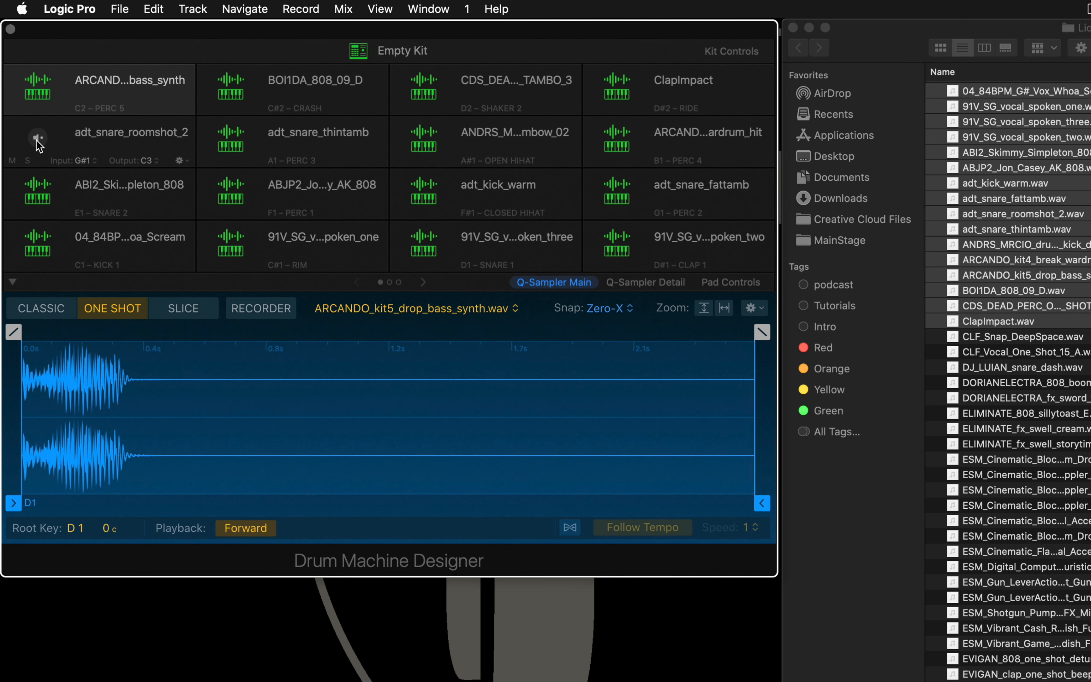
pyautogui.click(38, 138)
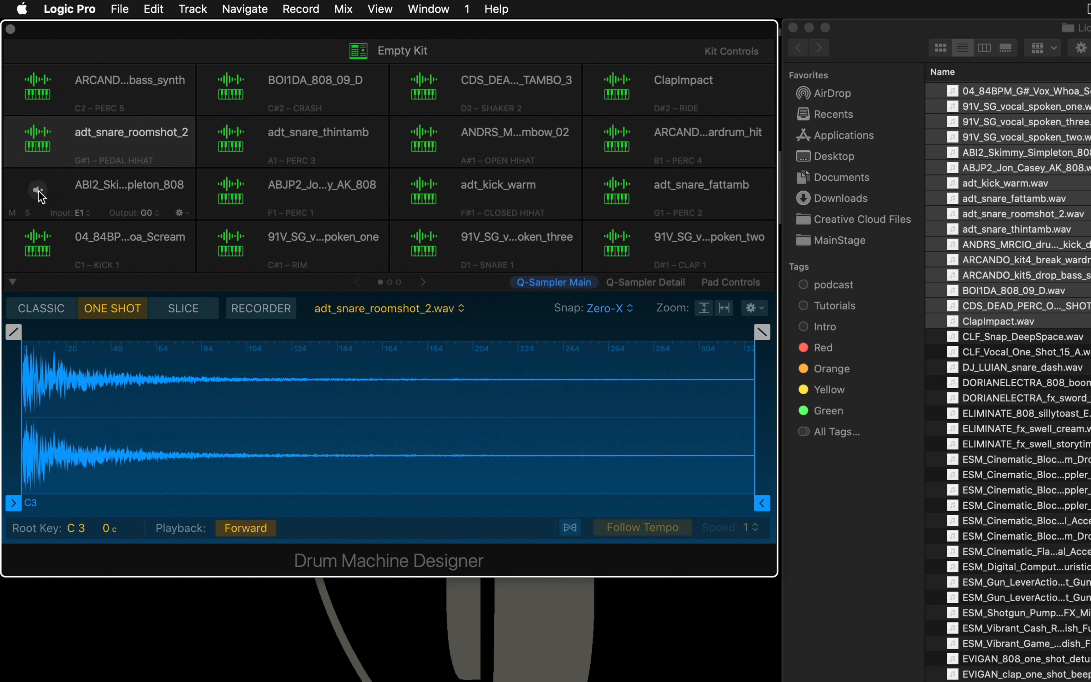
pyautogui.click(38, 192)
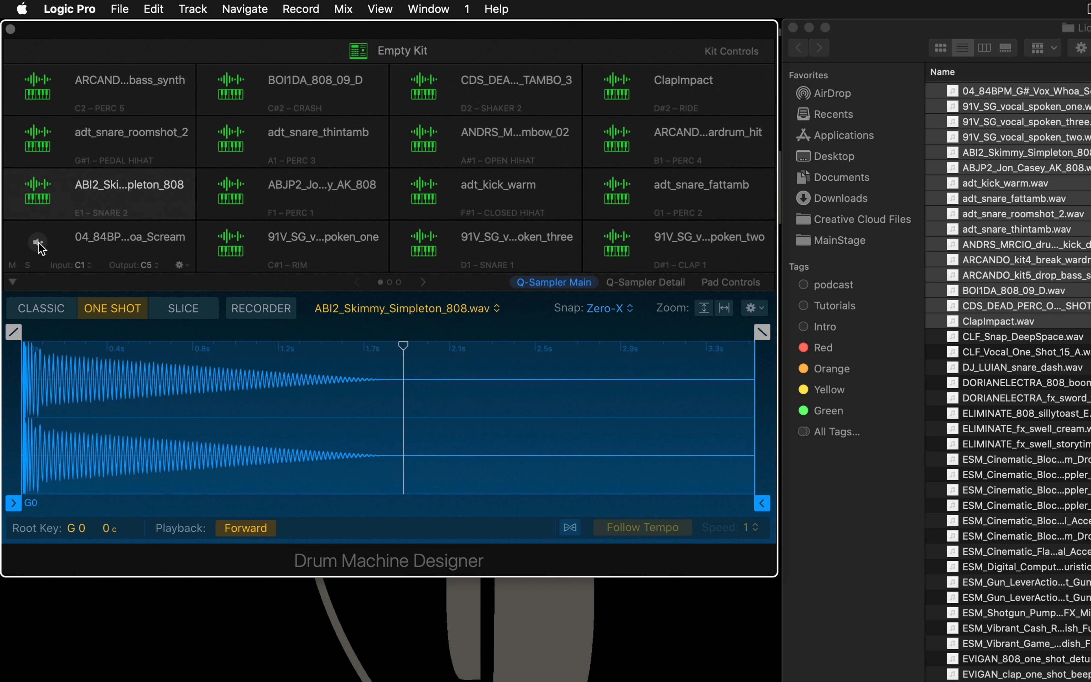
pyautogui.click(38, 243)
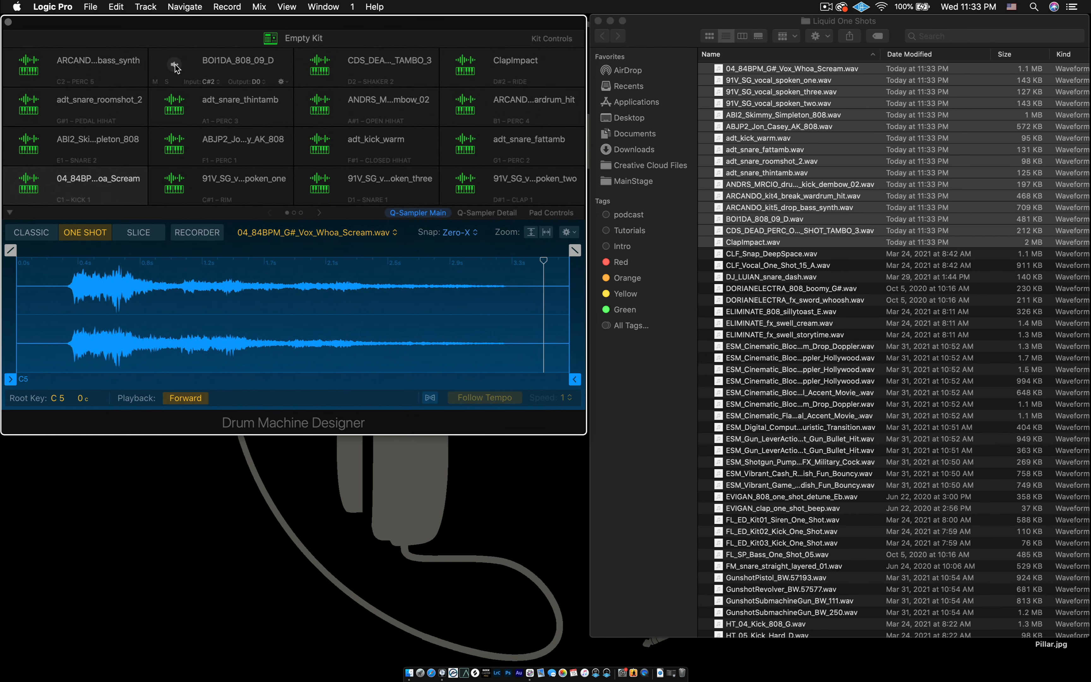
pyautogui.click(175, 66)
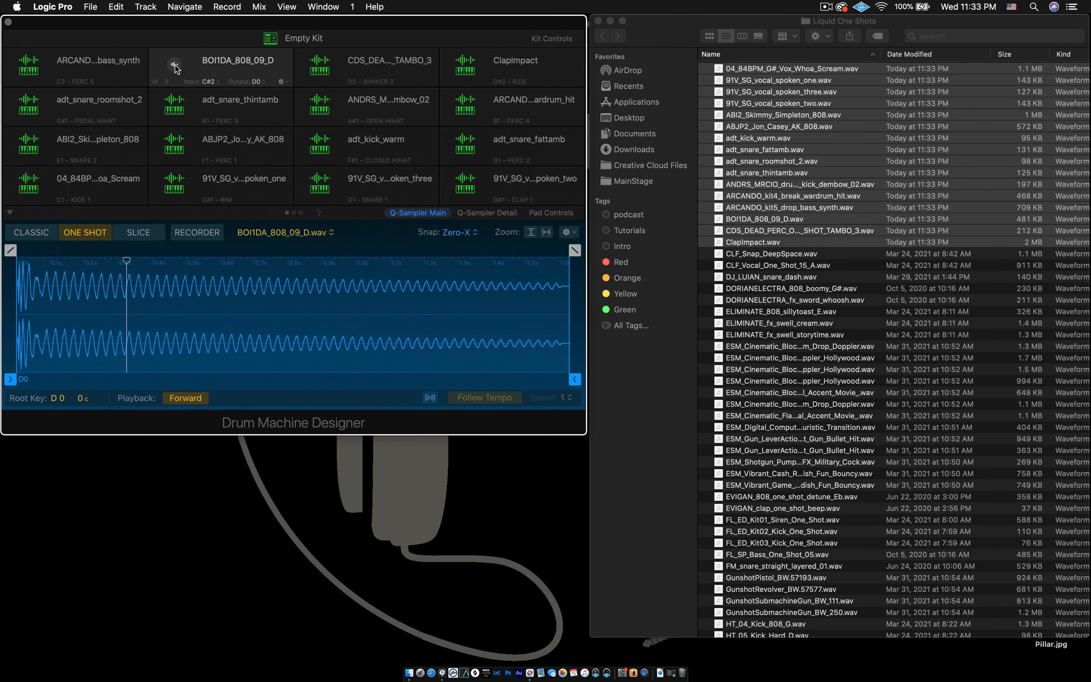
pyautogui.click(175, 104)
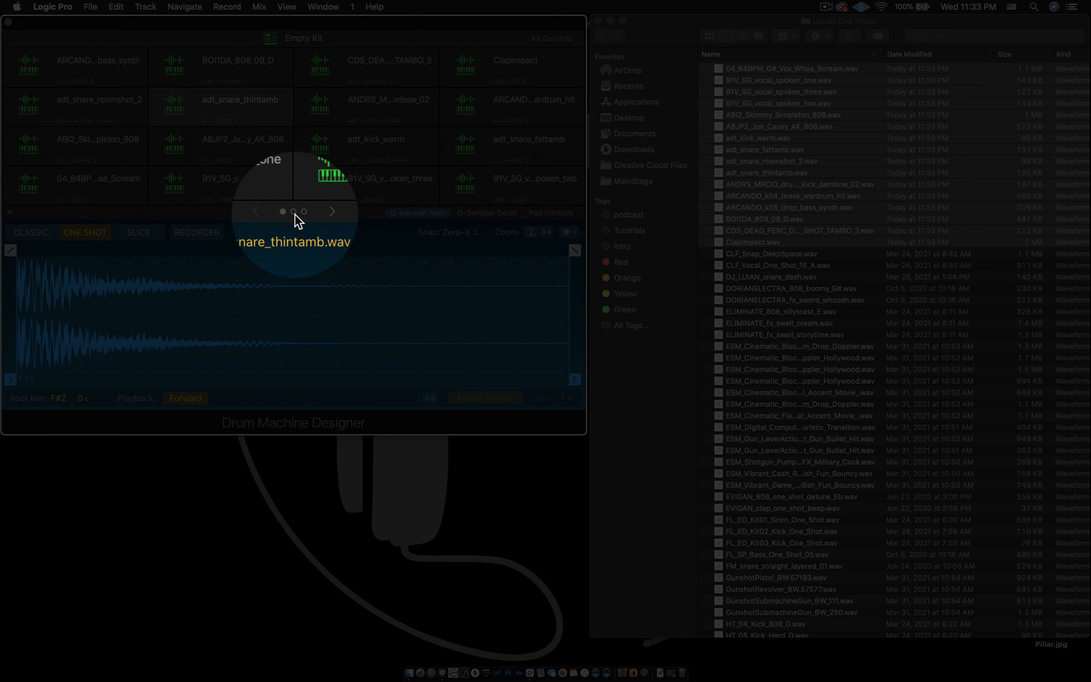
# Step: Show the second bank of pads, tag the 16 already loaded samples red in Finder, and clear their selection
pyautogui.click(294, 212)
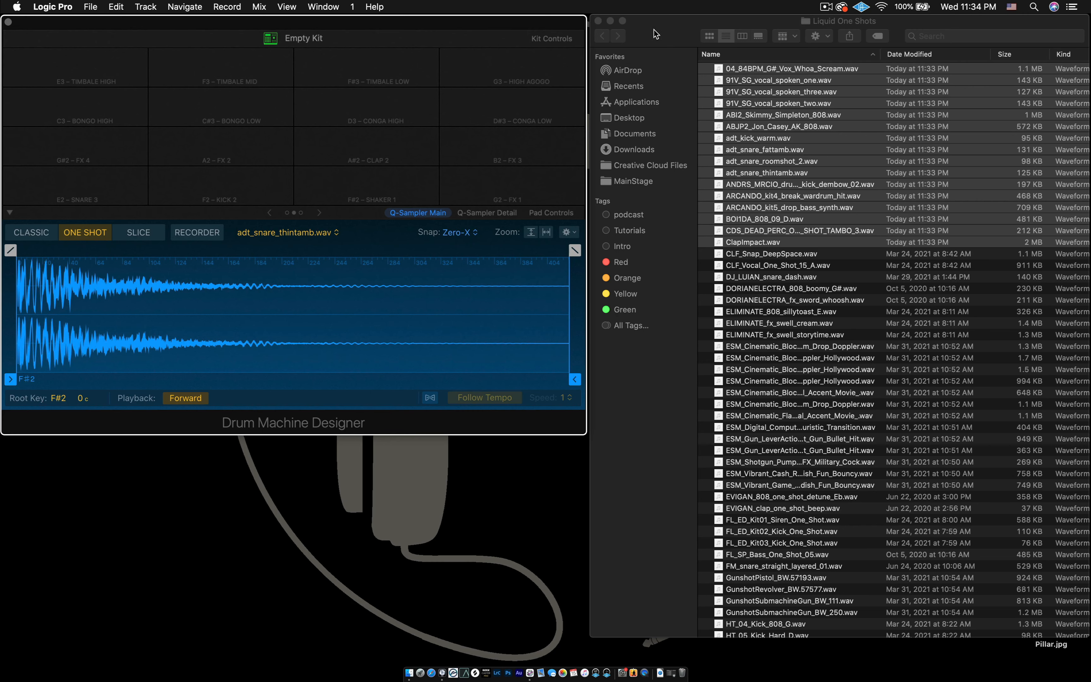
pyautogui.click(656, 28)
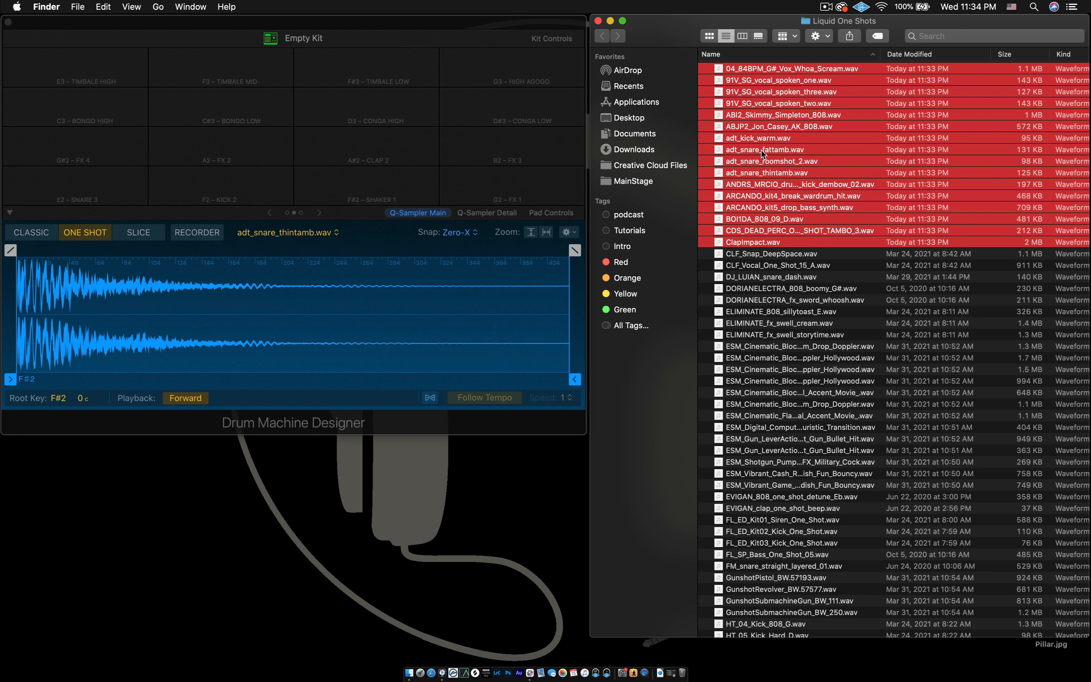
pyautogui.rightClick(769, 153)
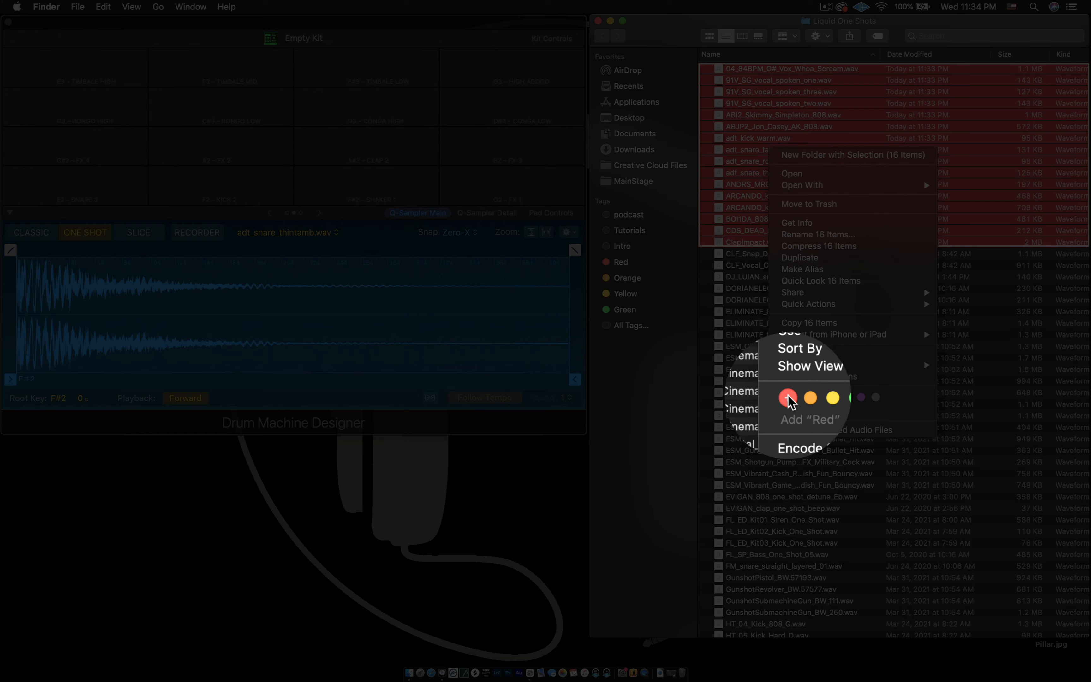
pyautogui.click(789, 399)
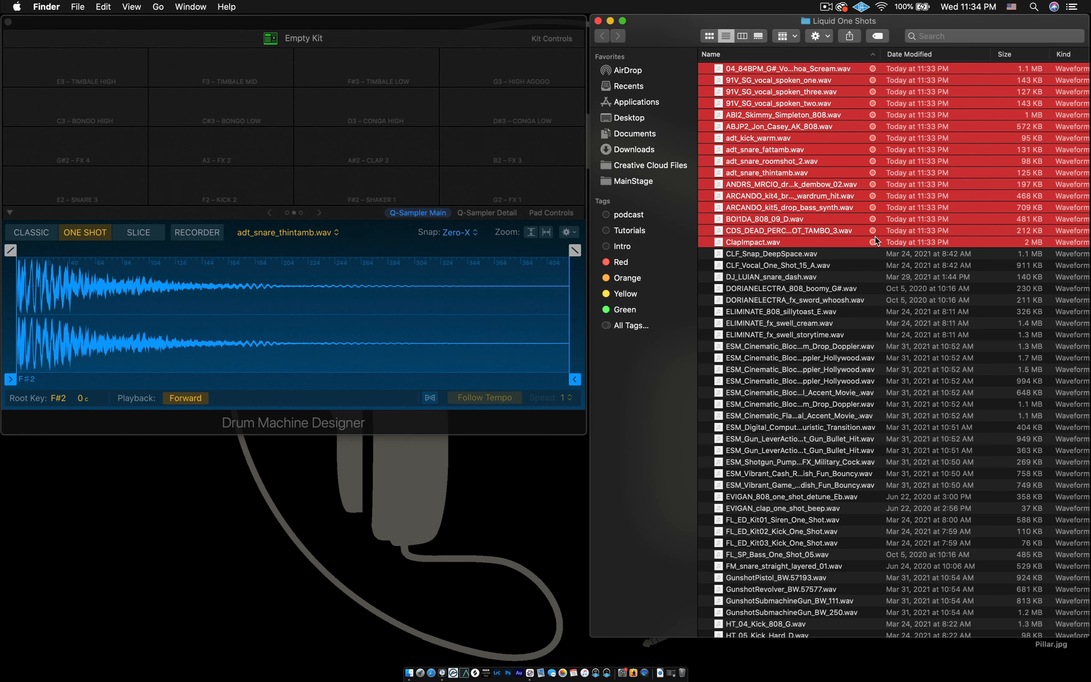
pyautogui.click(815, 264)
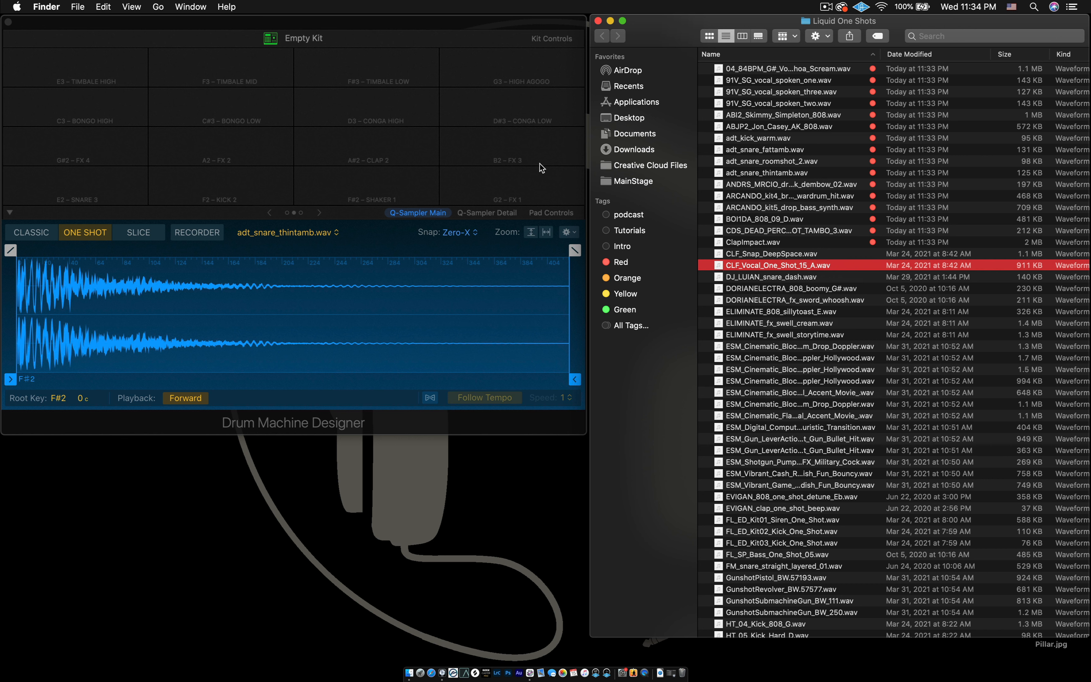
pyautogui.click(802, 254)
pyautogui.click(785, 288)
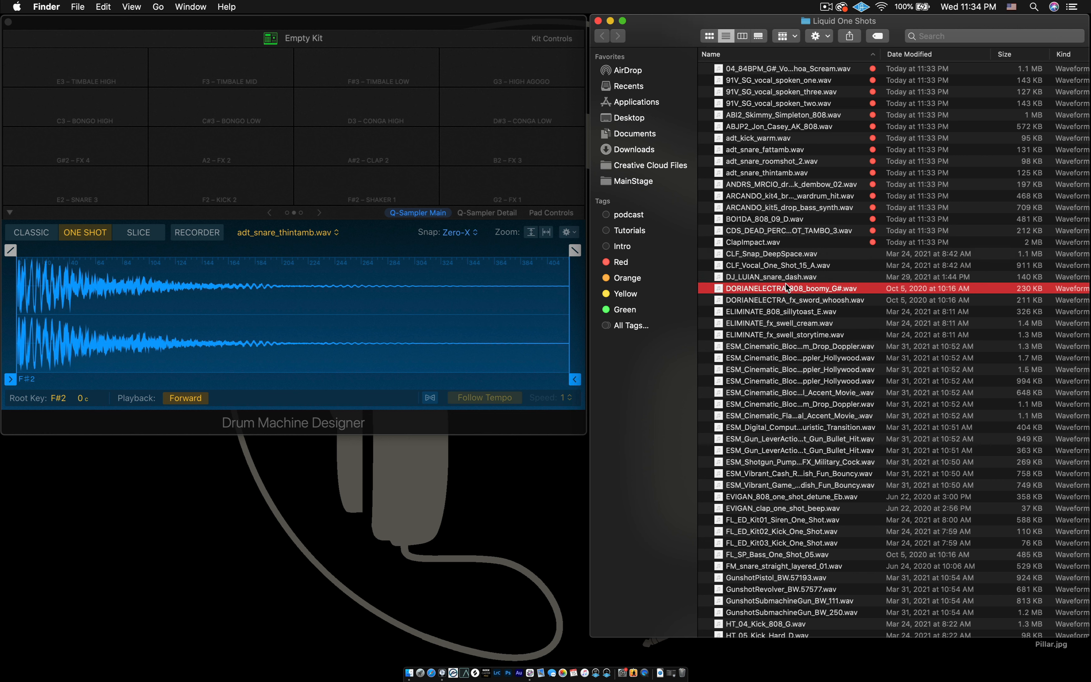
pyautogui.click(773, 253)
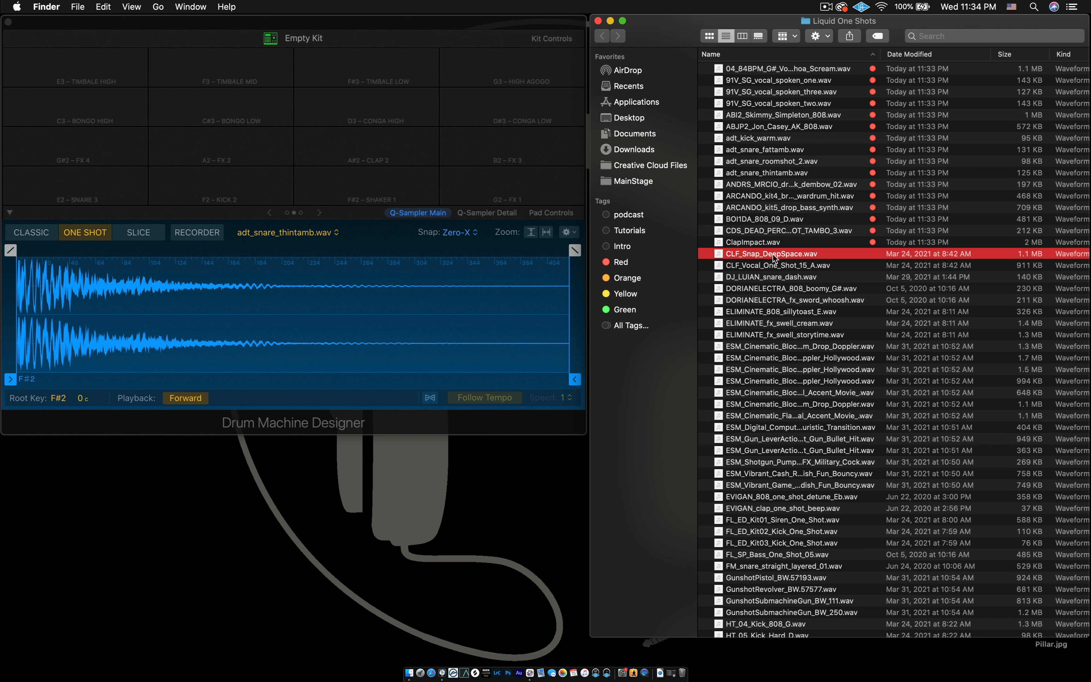
pyautogui.hotkey('shift', 'Down')
pyautogui.hotkey('shift', 'Down')
pyautogui.hotkey('shift', 'Down')
pyautogui.hotkey('shift', 'Down')
pyautogui.hotkey('shift', 'Down')
pyautogui.hotkey('shift', 'Down')
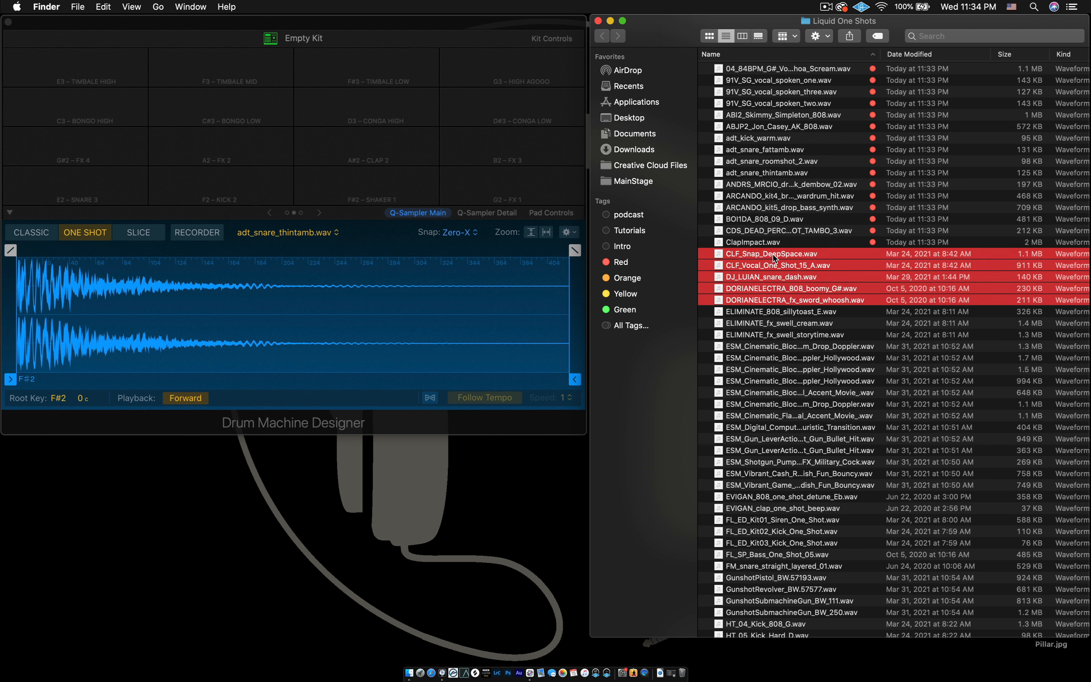
pyautogui.hotkey('shift', 'Down')
pyautogui.hotkey('shift', 'Down')
pyautogui.hotkey('shift', 'Down')
pyautogui.hotkey('shift', 'Down')
pyautogui.hotkey('shift', 'Down')
pyautogui.hotkey('shift', 'Down')
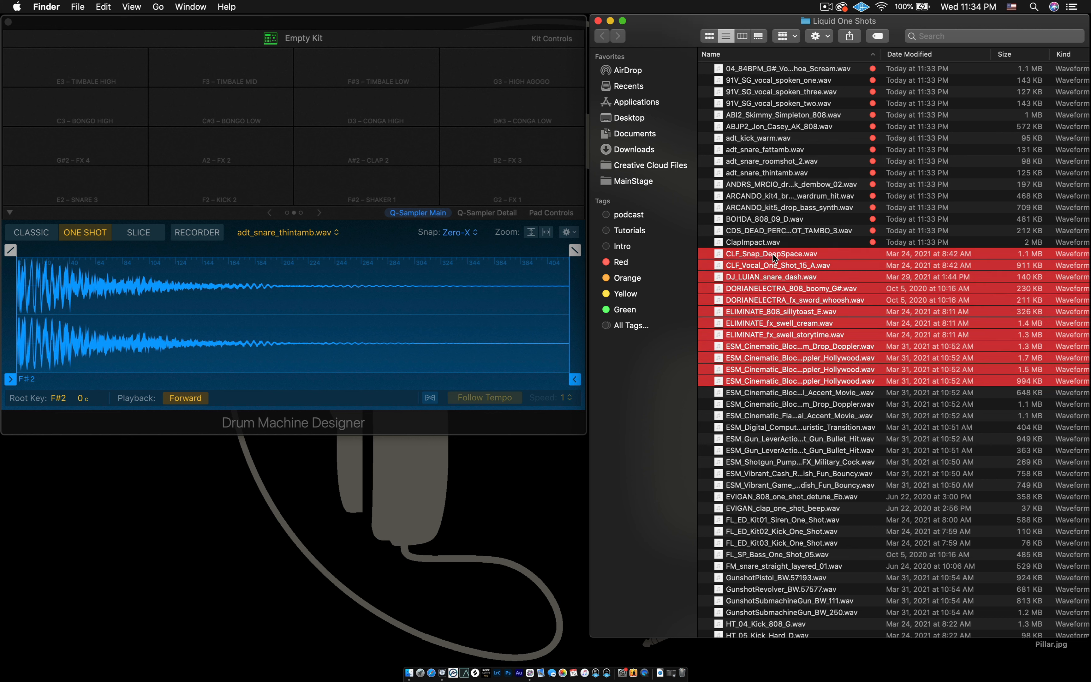
pyautogui.hotkey('shift', 'Down')
pyautogui.hotkey('shift', 'Down')
pyautogui.hotkey('shift', 'Down')
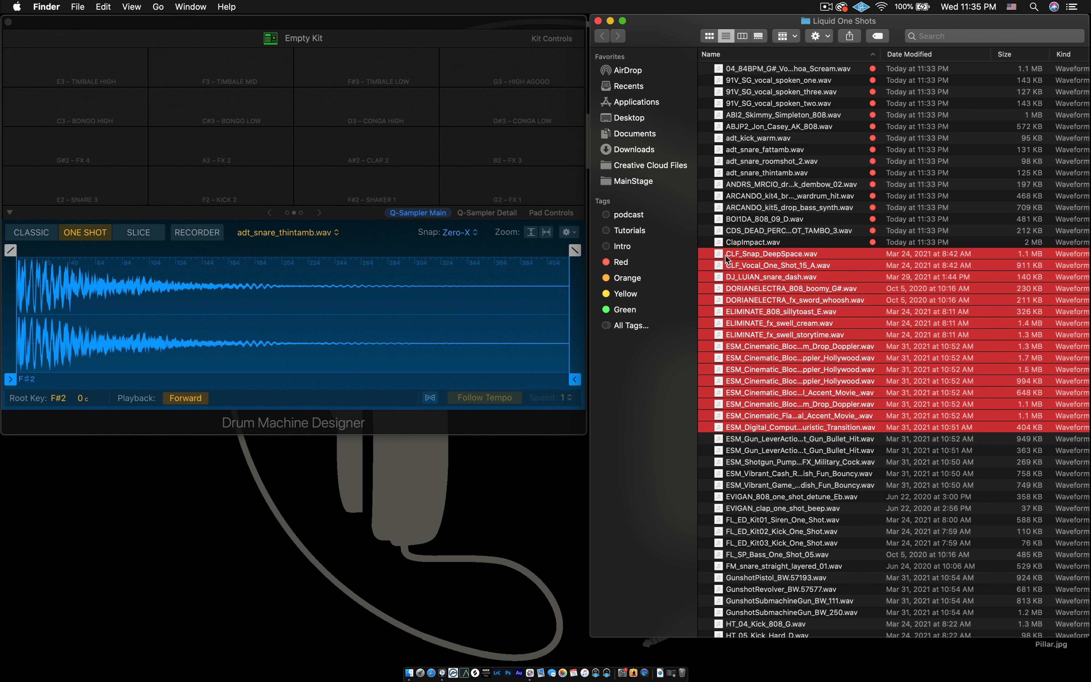
pyautogui.click(753, 252)
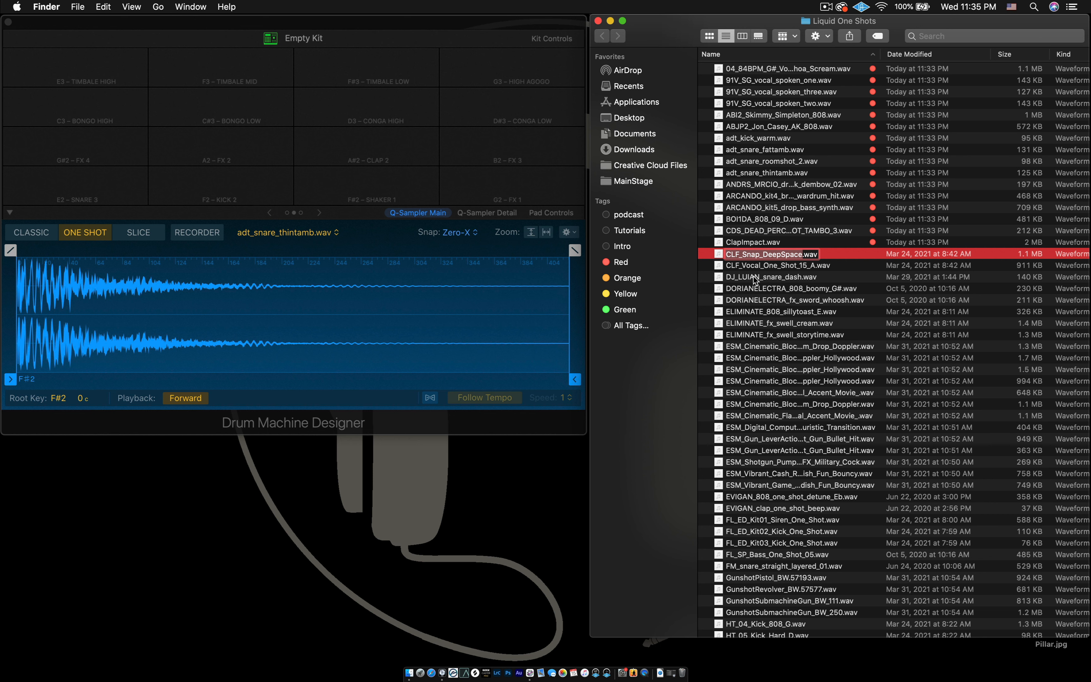
pyautogui.click(757, 320)
# Step: Load the next 16 samples, CLF_Snap_DeepSpace.wav through ESM_Digital_Comput...uristic_Transition.wav, onto the second bank's pads starting at E2 – Snare 3
pyautogui.click(759, 256)
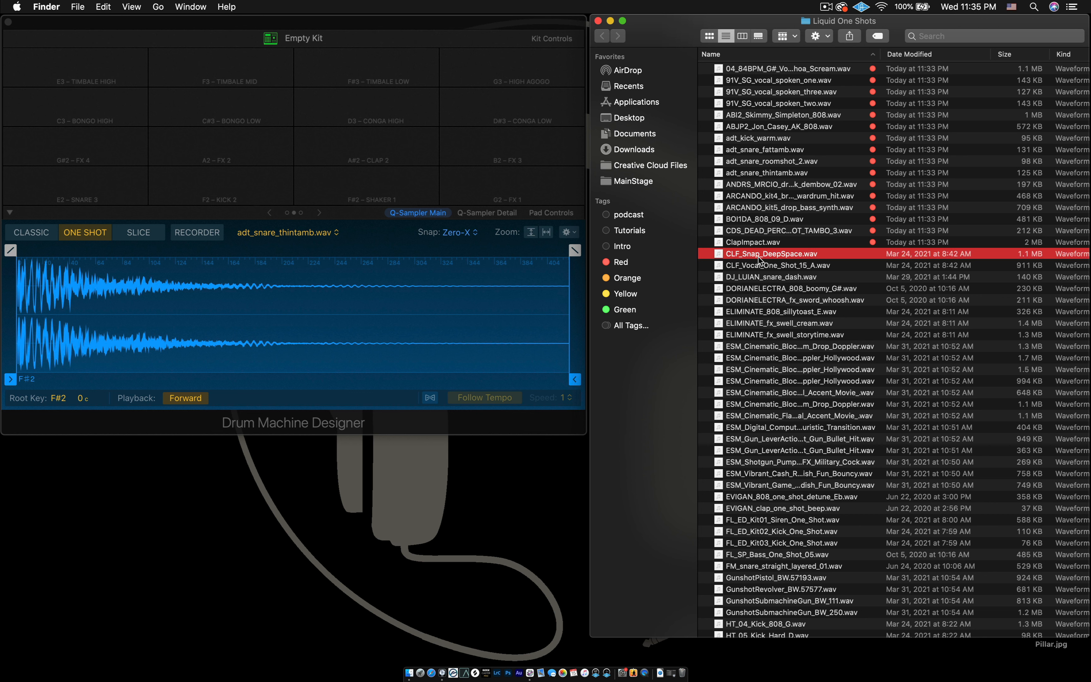
pyautogui.hotkey('shift', 'Down')
pyautogui.hotkey('shift', 'Down')
pyautogui.hotkey('shift', 'Down')
pyautogui.hotkey('shift', 'Down')
pyautogui.hotkey('shift', 'Down')
pyautogui.hotkey('shift', 'Down')
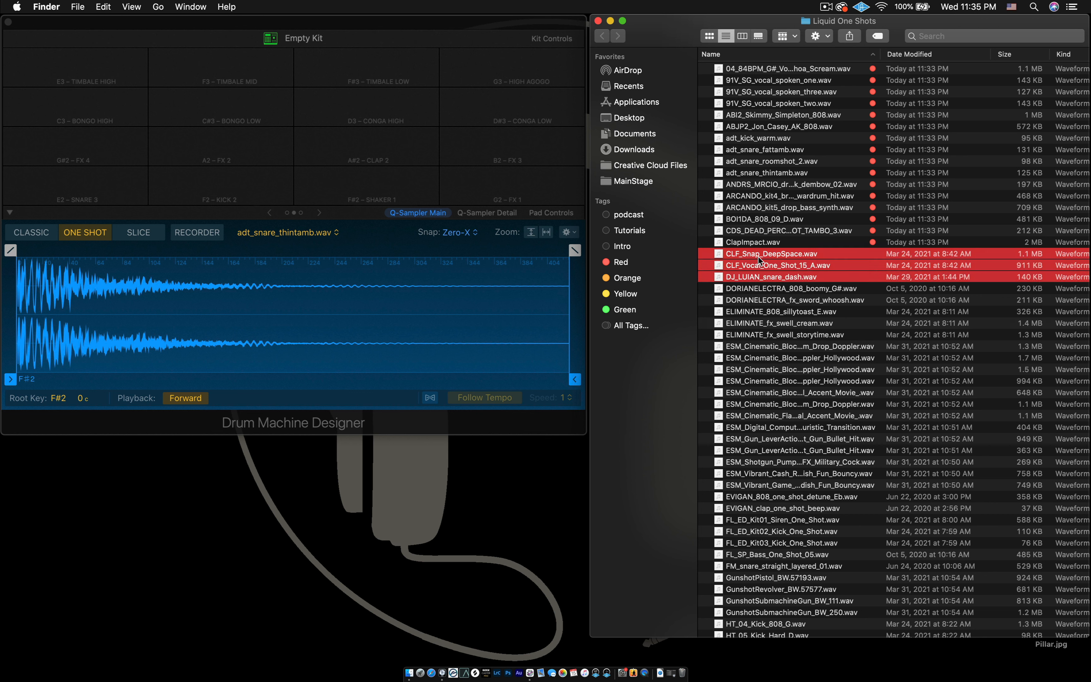
pyautogui.hotkey('shift', 'Down')
pyautogui.hotkey('shift', 'Down')
pyautogui.hotkey('shift', 'Down')
pyautogui.hotkey('shift', 'Down')
pyautogui.hotkey('shift', 'Down')
pyautogui.hotkey('shift', 'Down')
pyautogui.hotkey('shift', 'Down')
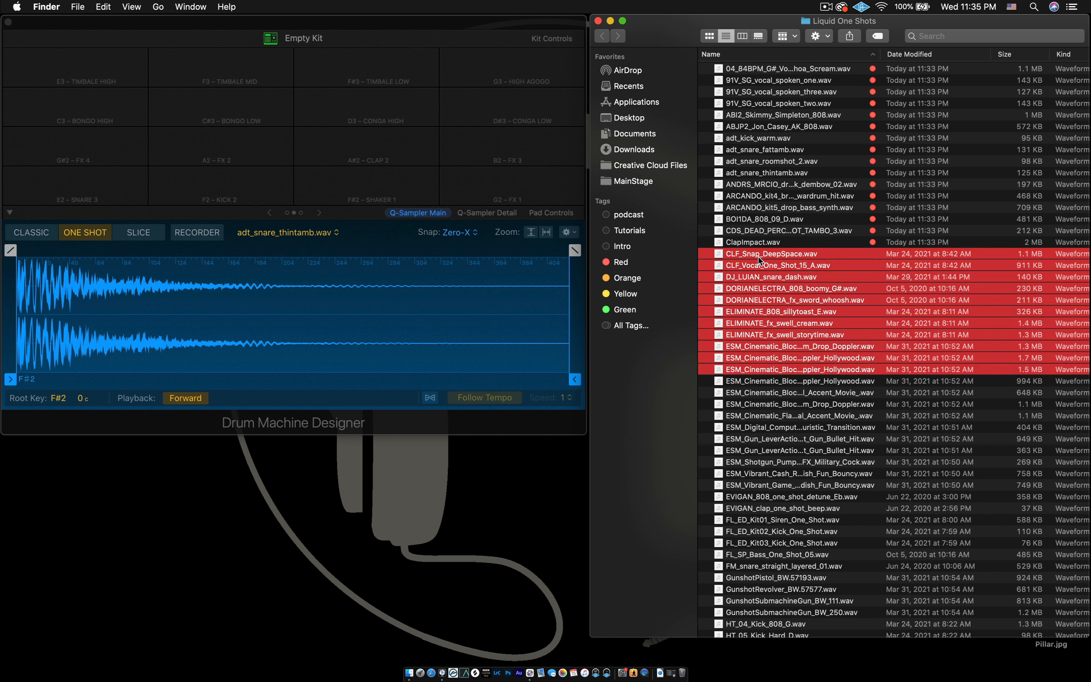
pyautogui.hotkey('shift', 'Down')
pyautogui.hotkey('shift', 'Down')
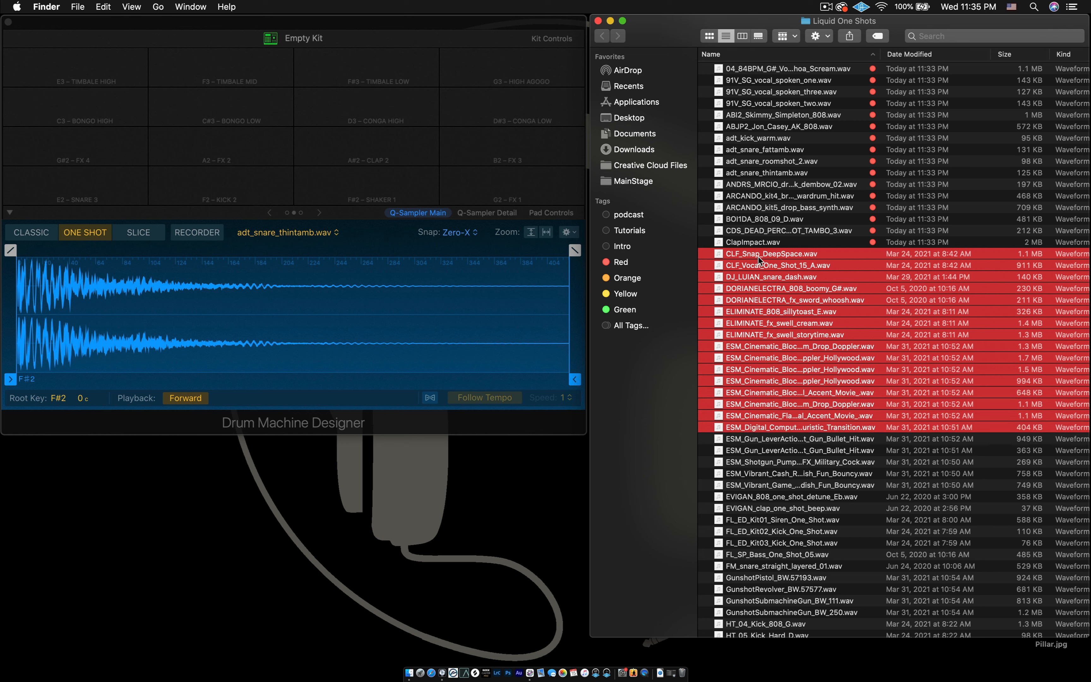
pyautogui.moveTo(760, 255); pyautogui.dragTo(61, 180)
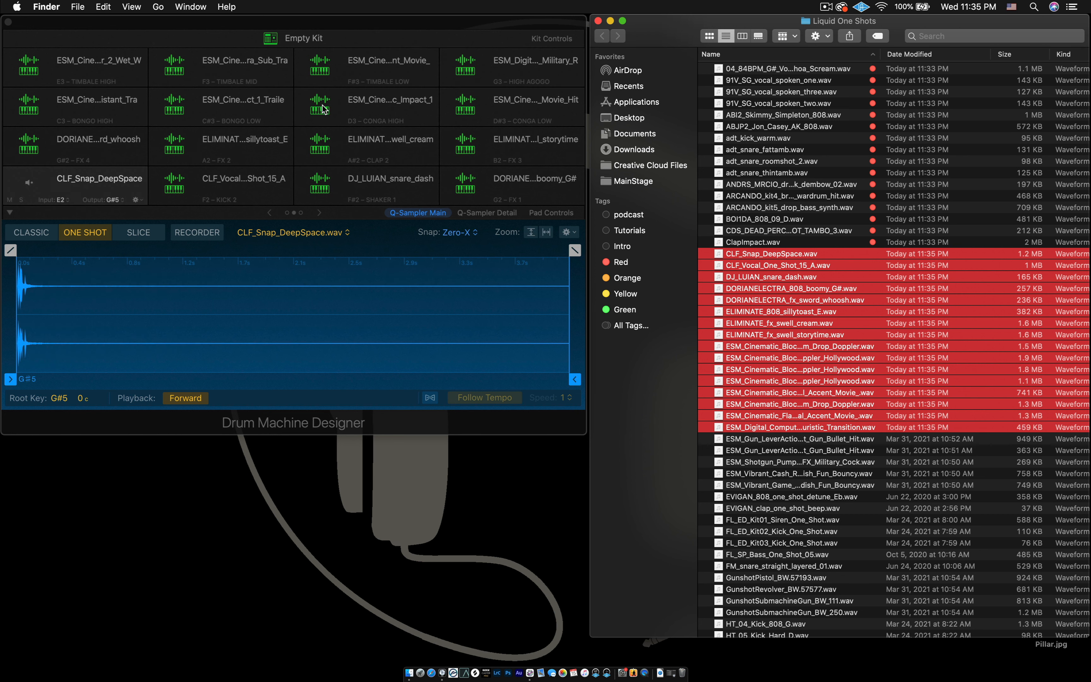
# Step: Audition the second bank's CLF_Snap_DeepSpace pad, the D3 – Conga High pad, and the ELIMINATE_fx_swell_cream and DJ_LUIAN_snare_dash pads
pyautogui.click(29, 184)
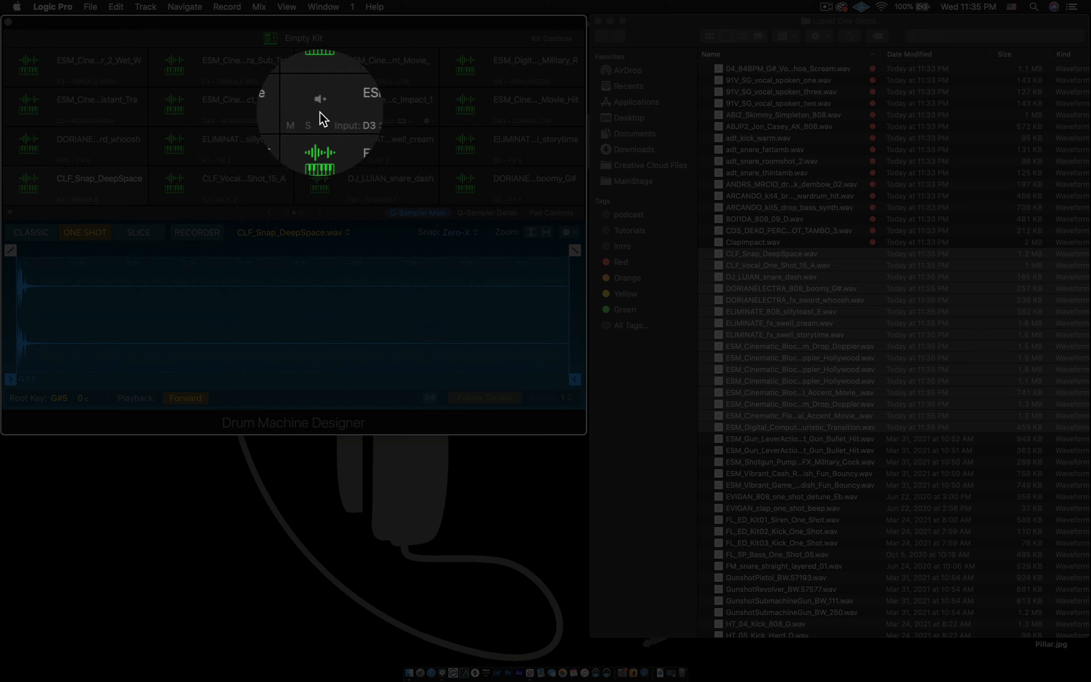
pyautogui.click(320, 105)
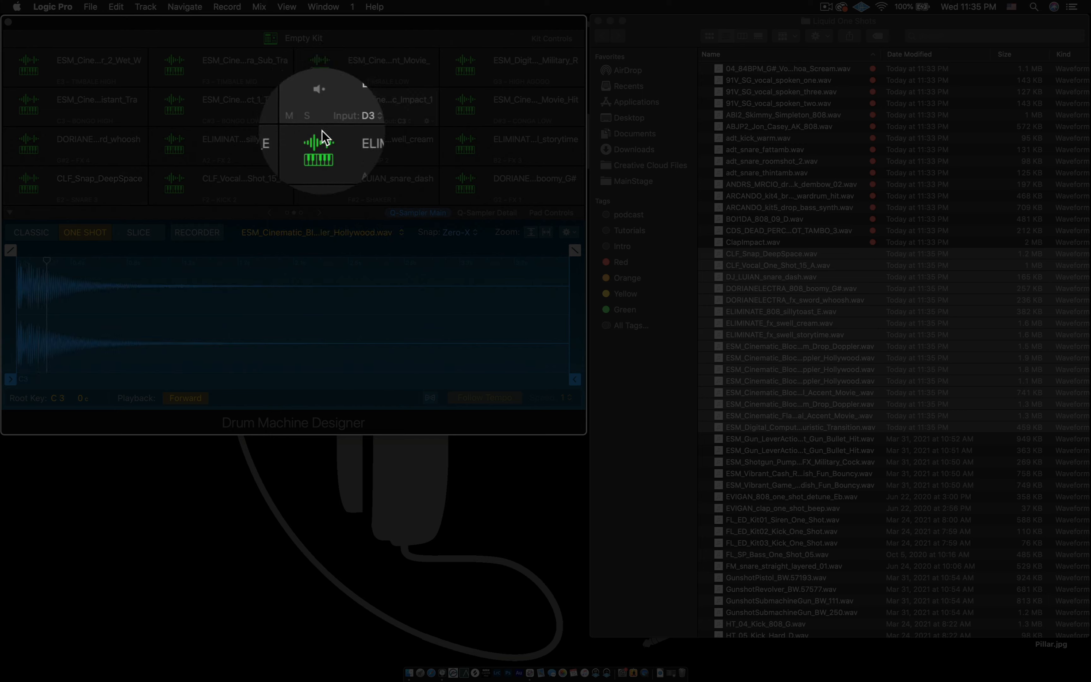
pyautogui.click(320, 144)
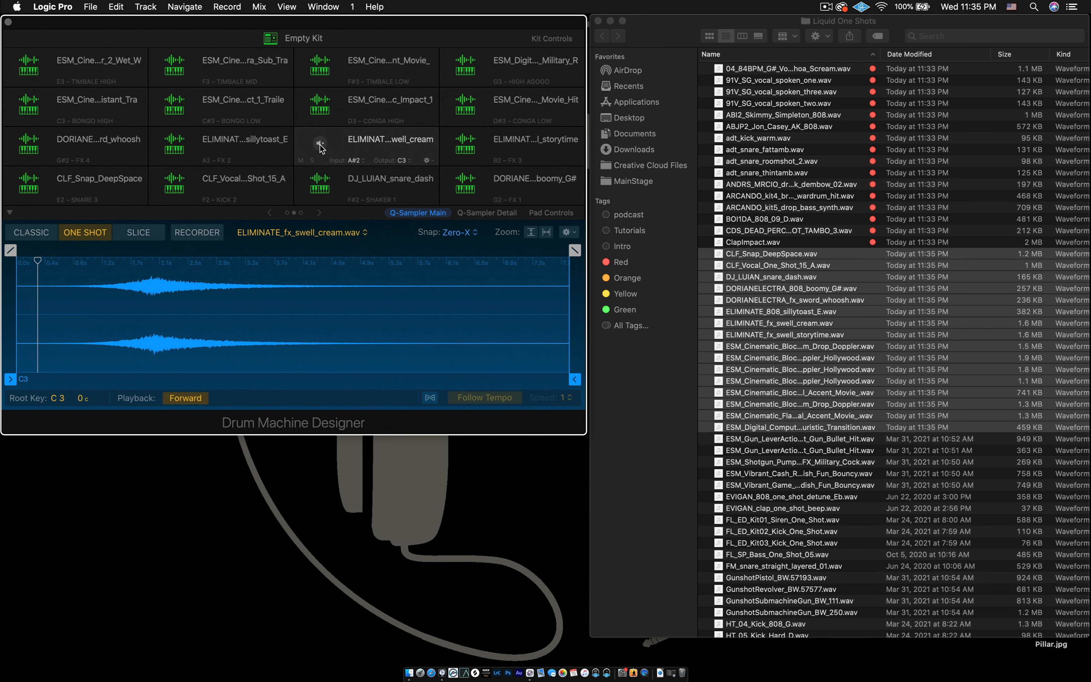
pyautogui.click(321, 184)
pyautogui.click(321, 183)
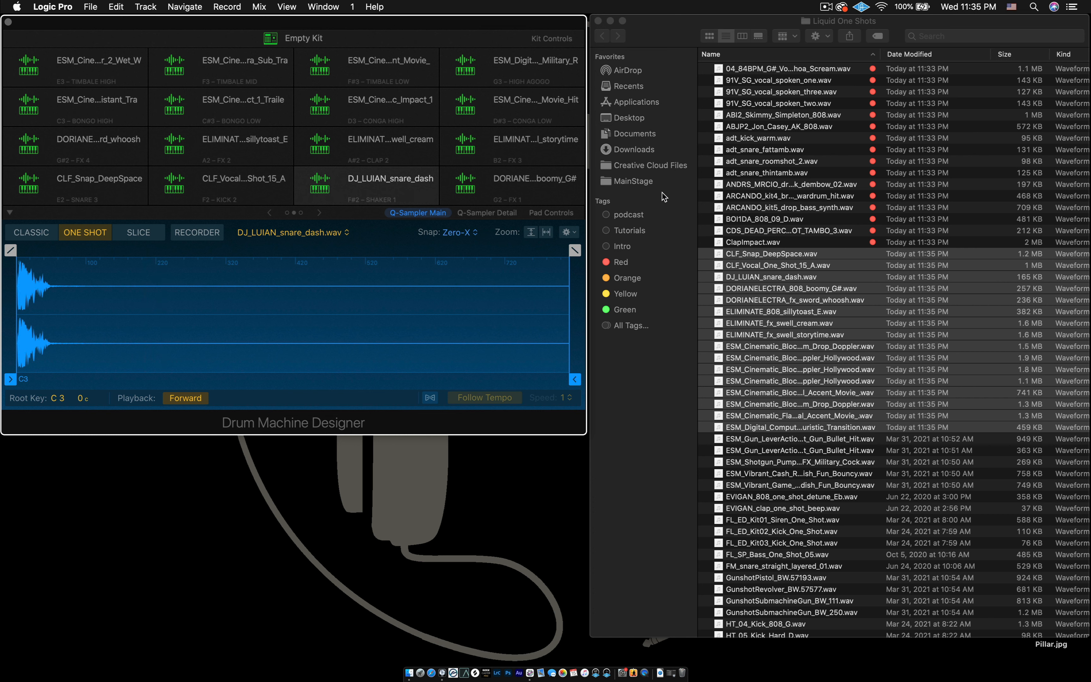
# Step: Switch to Finder and tag the 16 samples from CLF_Snap_DeepSpace.wav through ESM_Digital_Comput...uristic_Transition.wav red
pyautogui.click(650, 29)
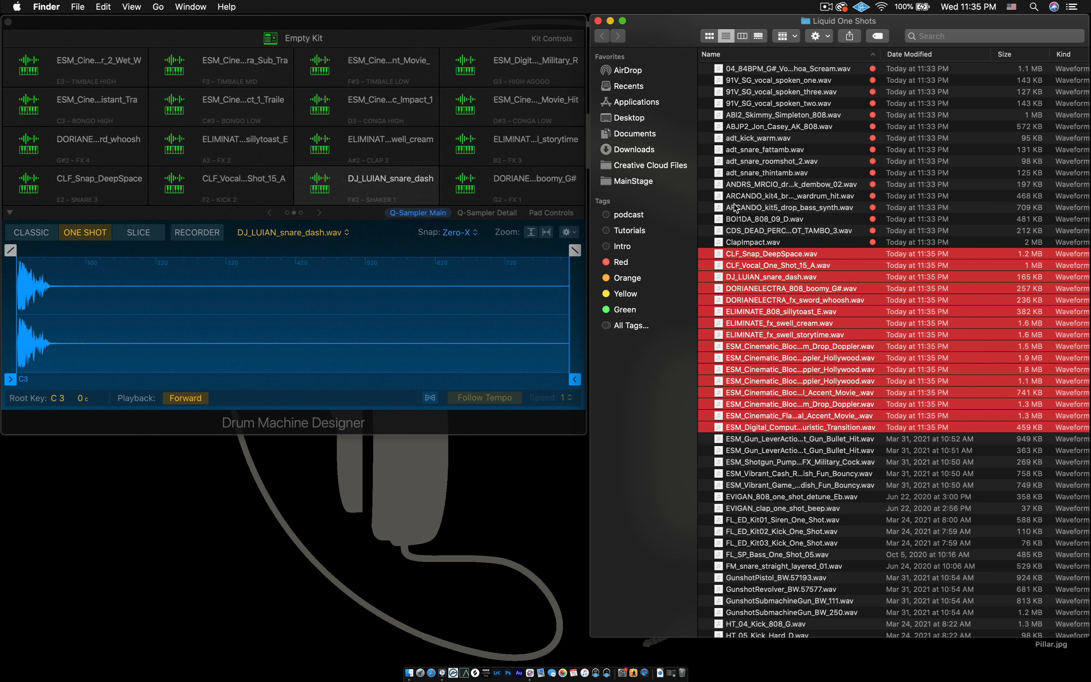
pyautogui.keyDown('shift'); pyautogui.click(768, 426); pyautogui.keyUp('shift')
pyautogui.rightClick(768, 426)
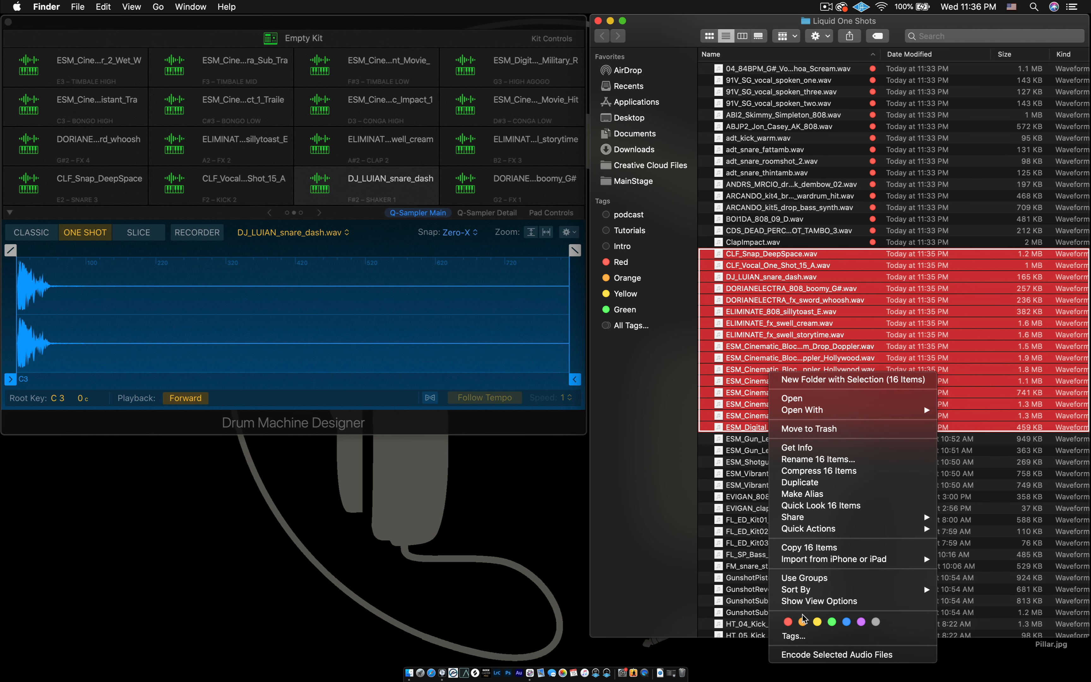
pyautogui.click(788, 622)
# Step: Select the first untagged ESM_Gun_LeverActio...t_Gun_Bullet_Hit.wav sample in Finder, and show the third bank of pads in Drum Machine Designer
pyautogui.scroll(-3, 812, 439)
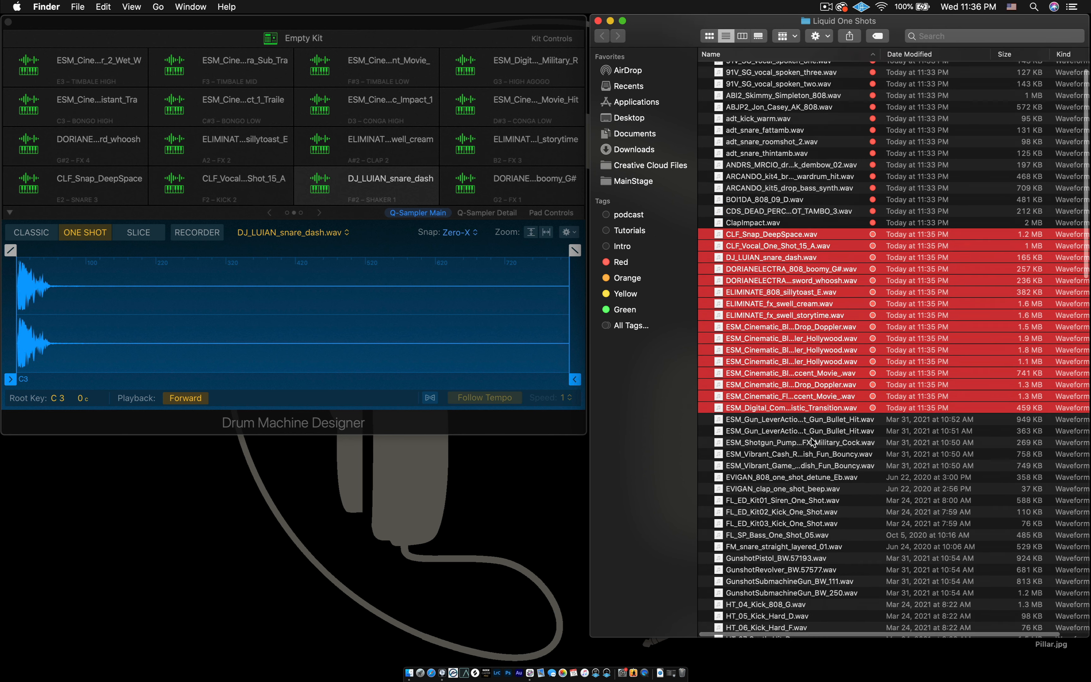
pyautogui.click(819, 378)
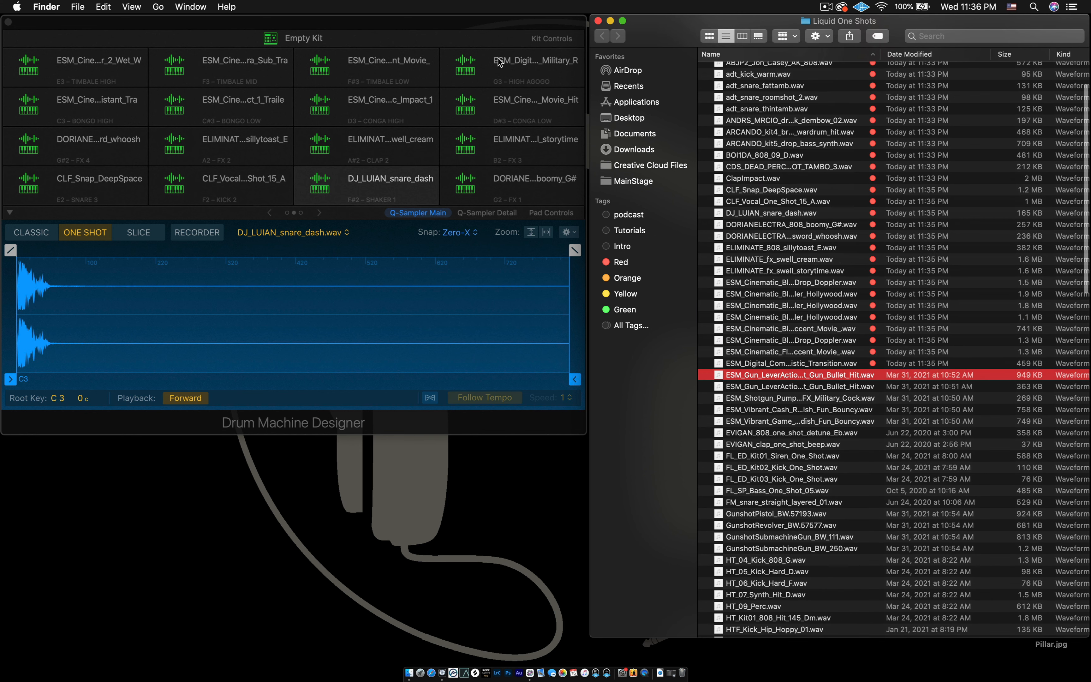
pyautogui.click(489, 20)
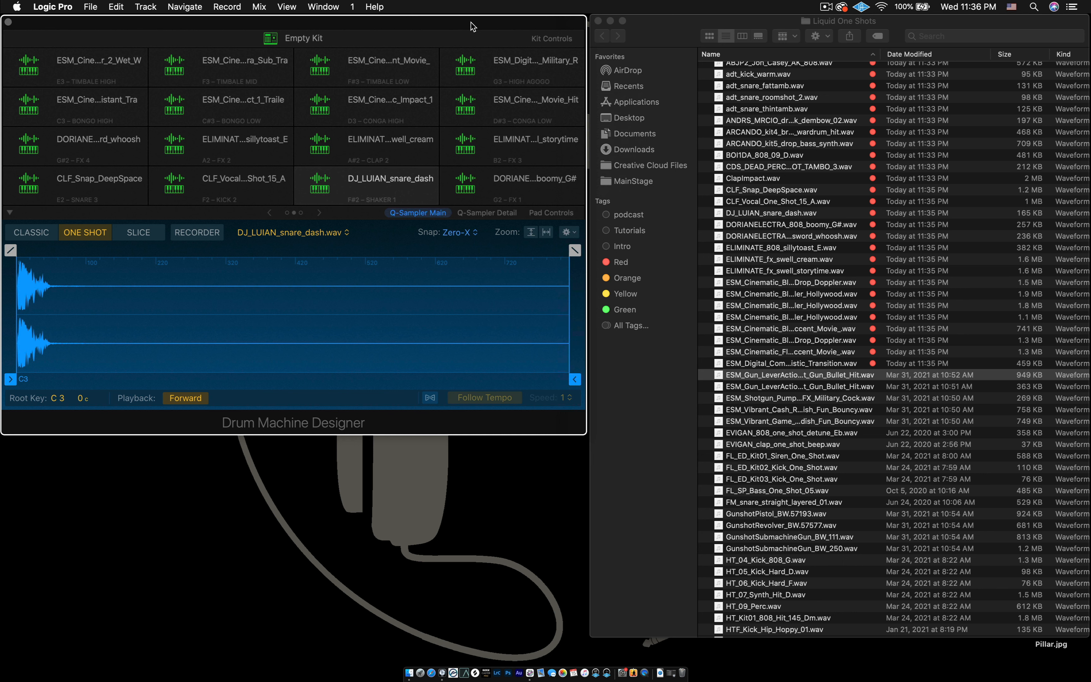
pyautogui.click(301, 213)
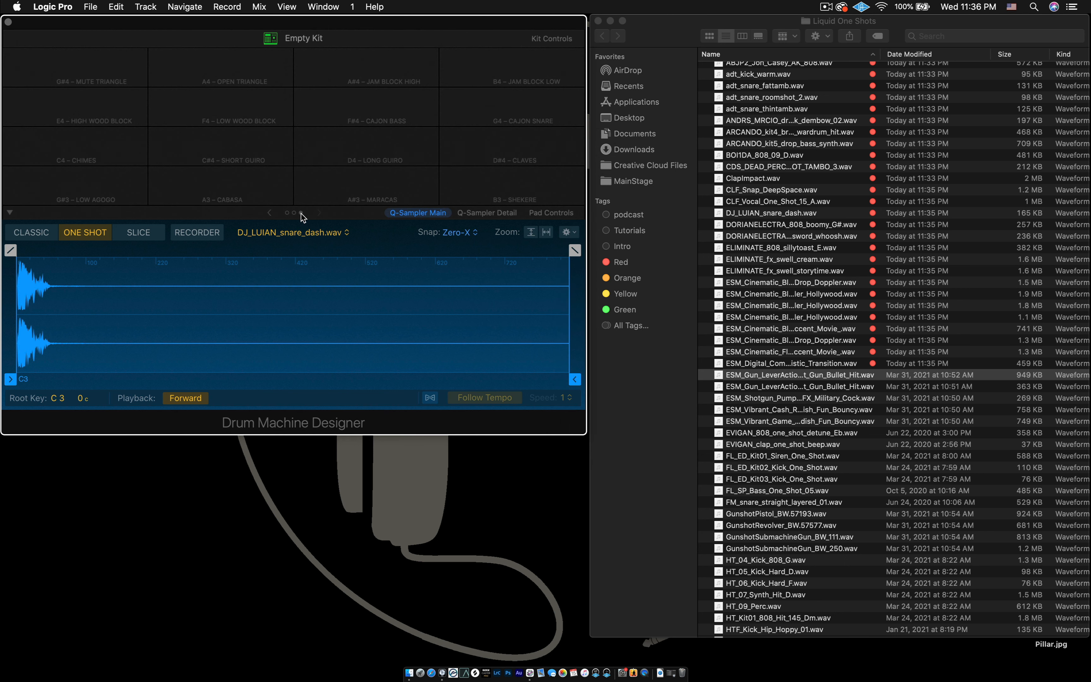